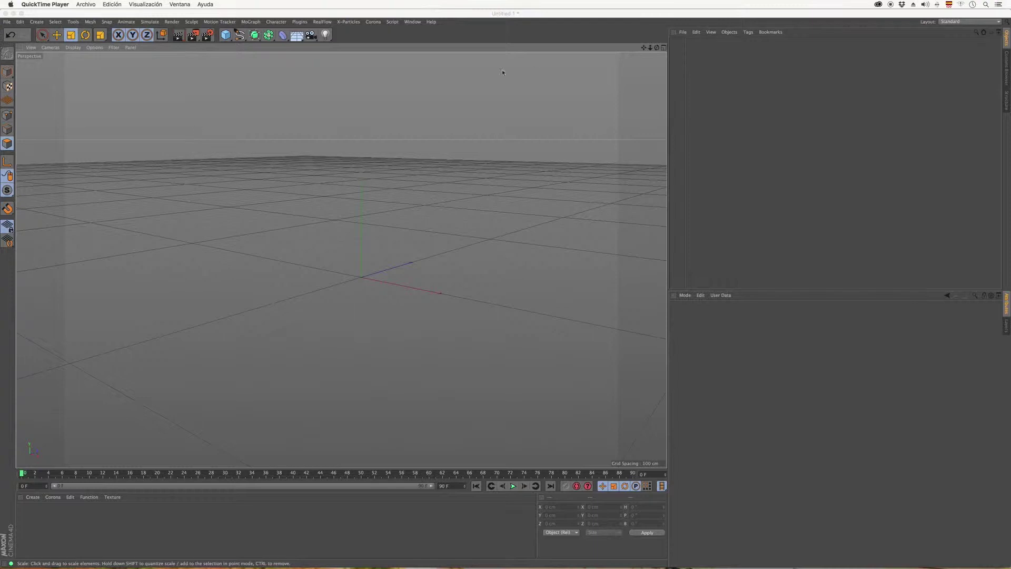
Step: Add a cube primitive to the empty scene
{"action": "mouse_move", "coordinate": [642, 48]}
{"action": "left_mouse_down"}
{"action": "mouse_move", "coordinate": [574, 55]}
{"action": "mouse_move", "coordinate": [658, 58]}
{"action": "left_mouse_up"}
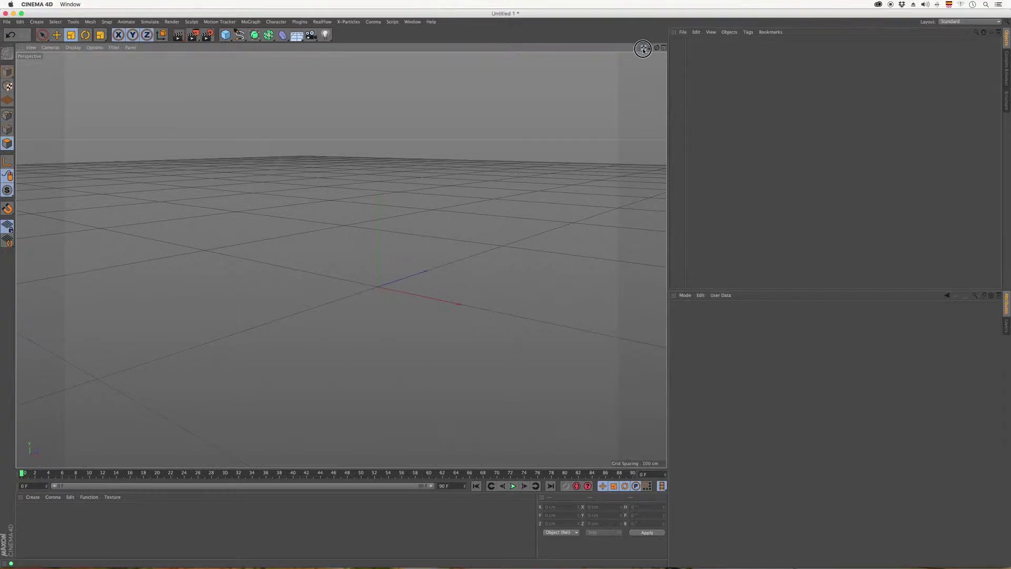
{"action": "left_click_drag", "start_coordinate": [643, 49], "coordinate": [582, 54]}
{"action": "left_click", "coordinate": [644, 48]}
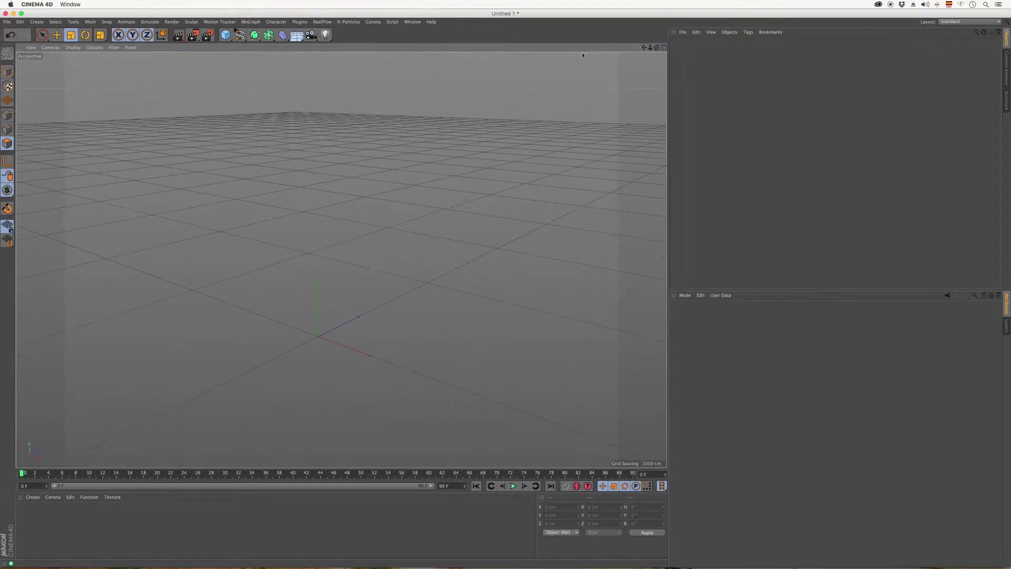
{"action": "left_click", "coordinate": [228, 36]}
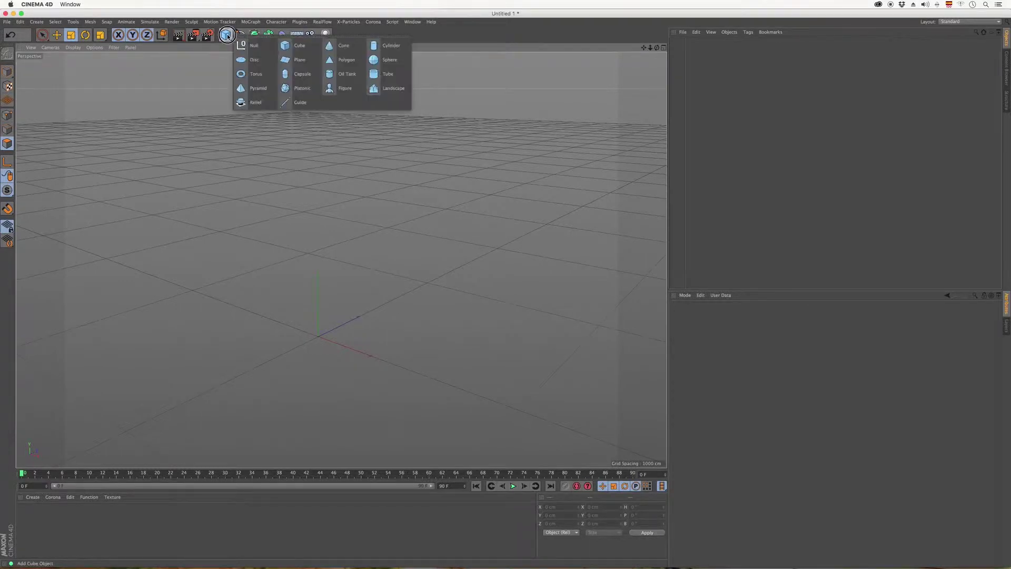
{"action": "left_click", "coordinate": [225, 36]}
{"action": "left_click", "coordinate": [225, 35]}
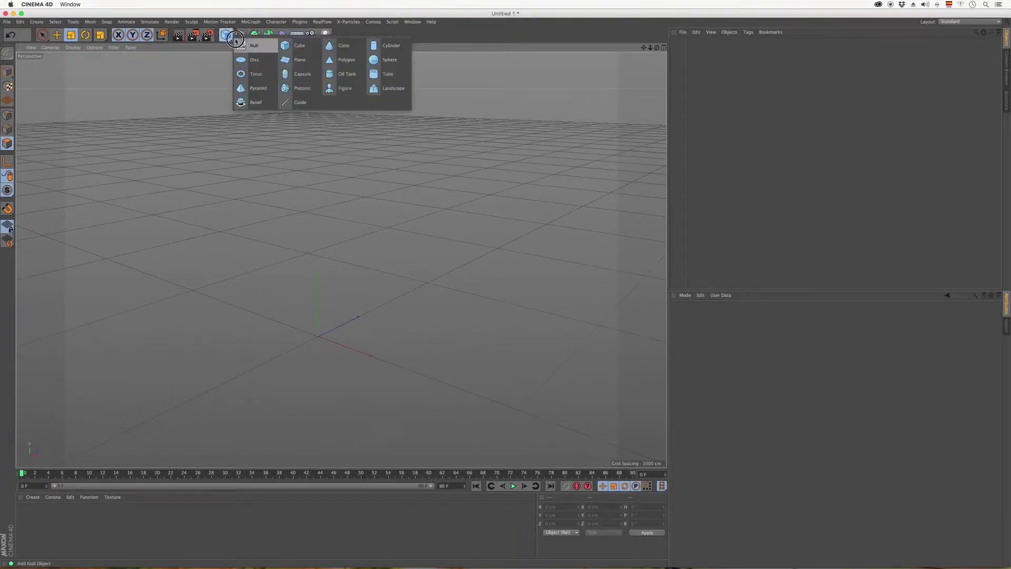
{"action": "left_click", "coordinate": [256, 38]}
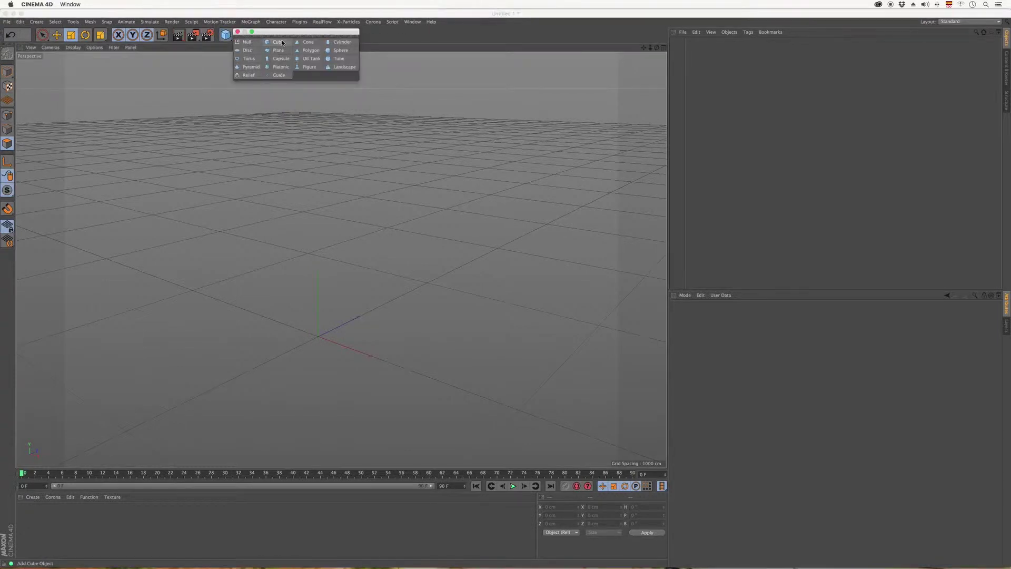
{"action": "left_click", "coordinate": [278, 42]}
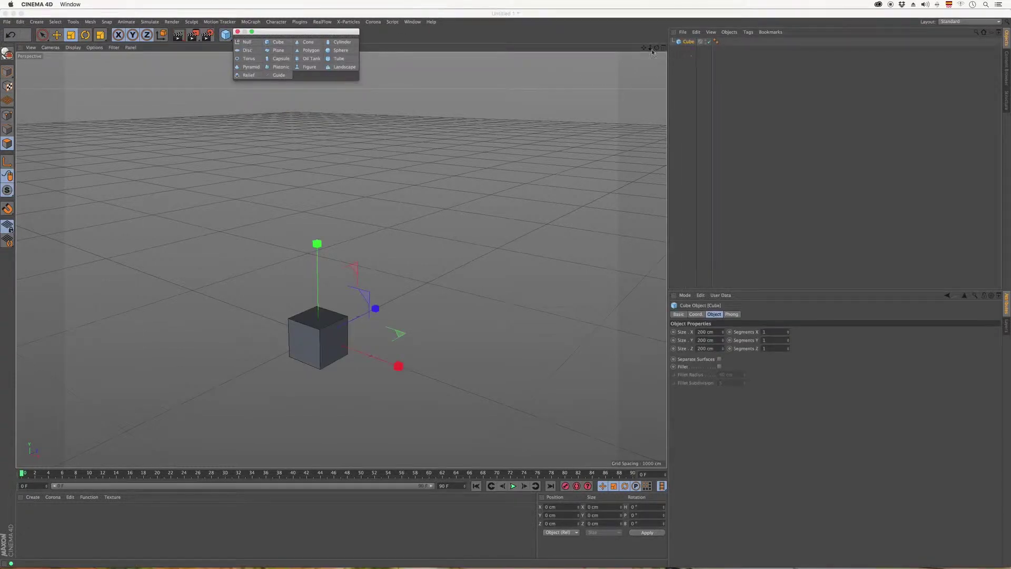
Step: Examine the cube from different angles and distances by orbiting, panning and zooming the perspective view
{"action": "left_click_drag", "start_coordinate": [651, 51], "coordinate": [677, 42]}
{"action": "scroll", "coordinate": [327, 323], "scroll_direction": "up", "scroll_amount": 3}
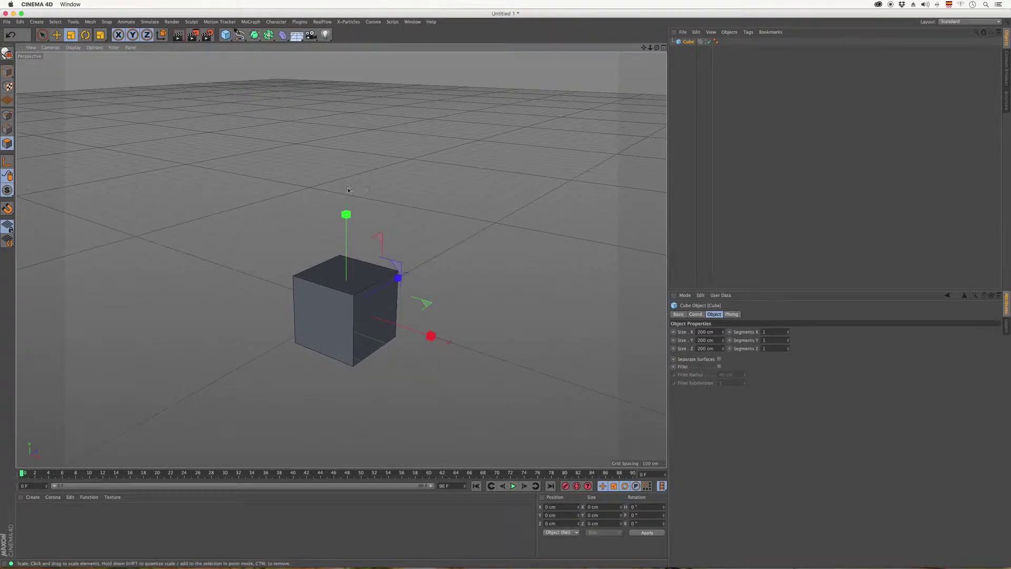
{"action": "middle_click_drag", "start_coordinate": [348, 189], "coordinate": [336, 150], "text": "alt"}
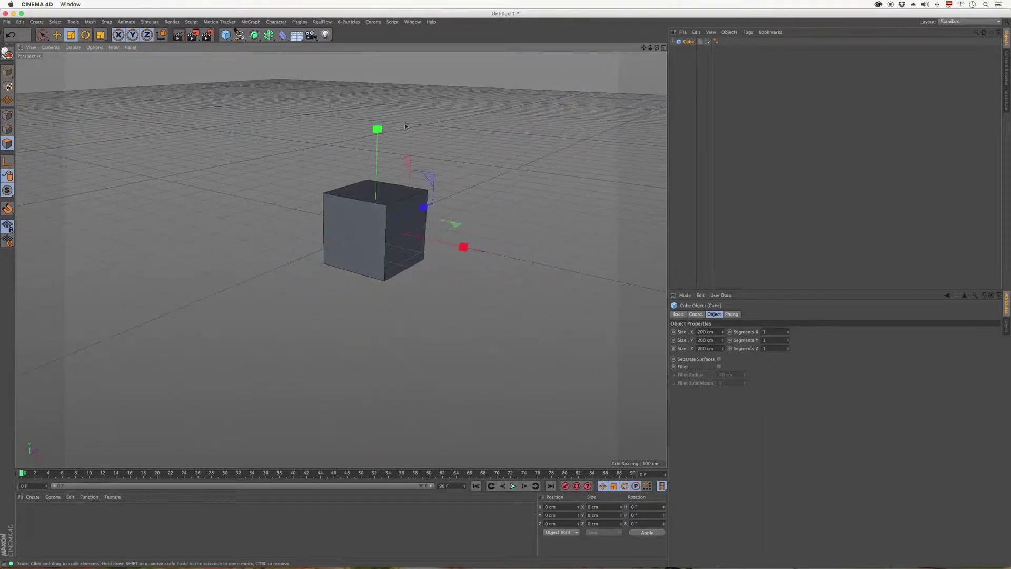
{"action": "right_click_drag", "start_coordinate": [428, 113], "coordinate": [486, 108], "text": "alt"}
{"action": "right_click_drag", "start_coordinate": [413, 193], "coordinate": [388, 186], "text": "alt"}
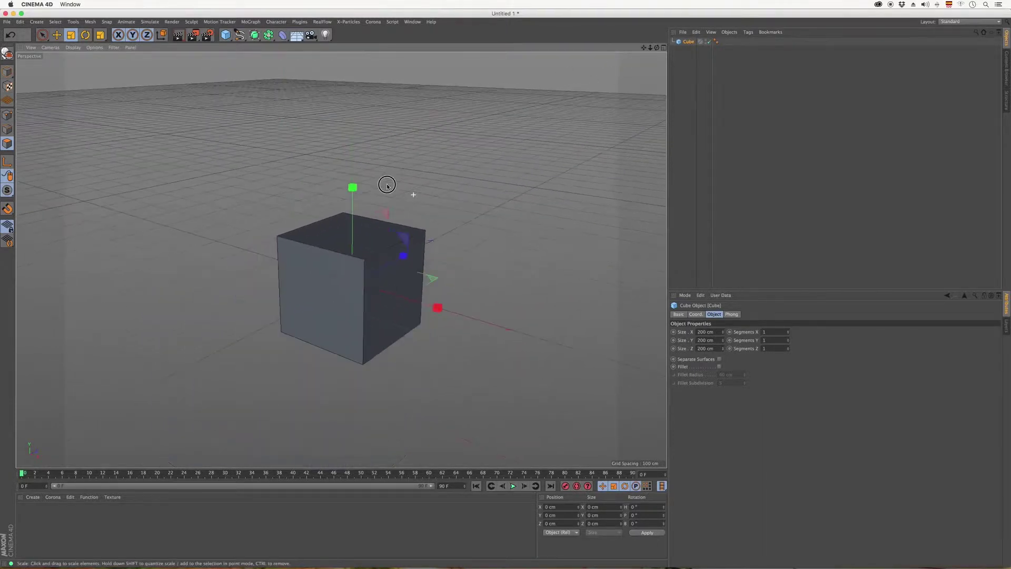
{"action": "left_click_drag", "start_coordinate": [387, 196], "coordinate": [382, 170], "text": "alt"}
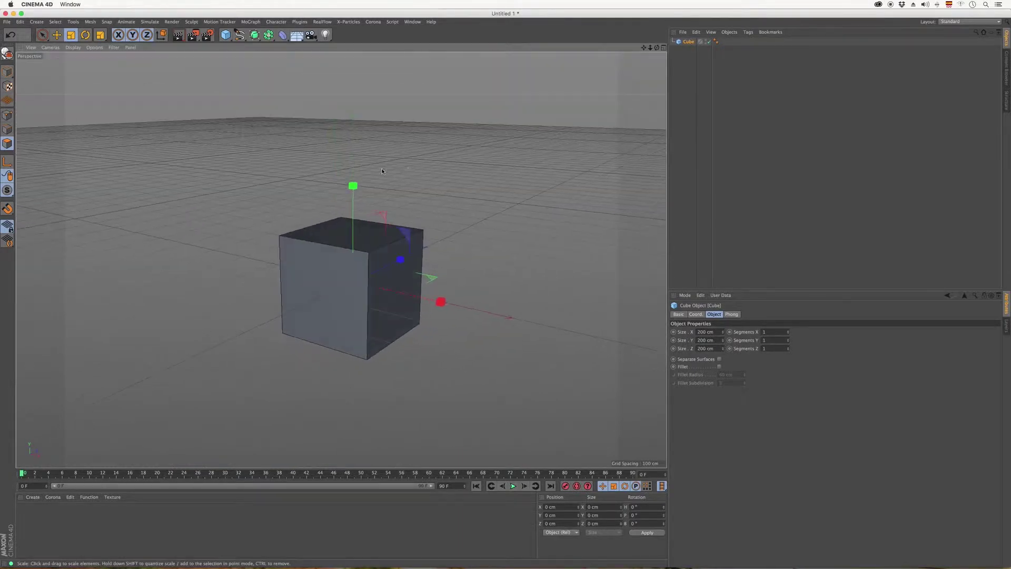
{"action": "left_click", "coordinate": [685, 52]}
{"action": "left_click", "coordinate": [685, 42]}
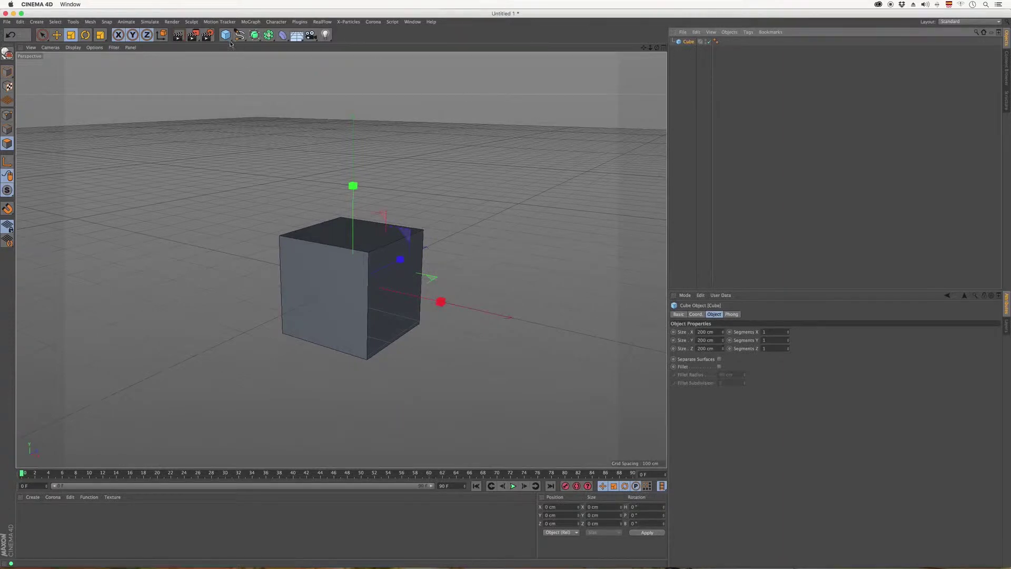
Step: Add a sphere and two more cubes to the scene, and reorder the original cube below them in the object hierarchy
{"action": "left_click_drag", "start_coordinate": [227, 36], "coordinate": [388, 61]}
{"action": "left_click", "coordinate": [688, 49]}
{"action": "left_click_drag", "start_coordinate": [690, 42], "coordinate": [690, 53]}
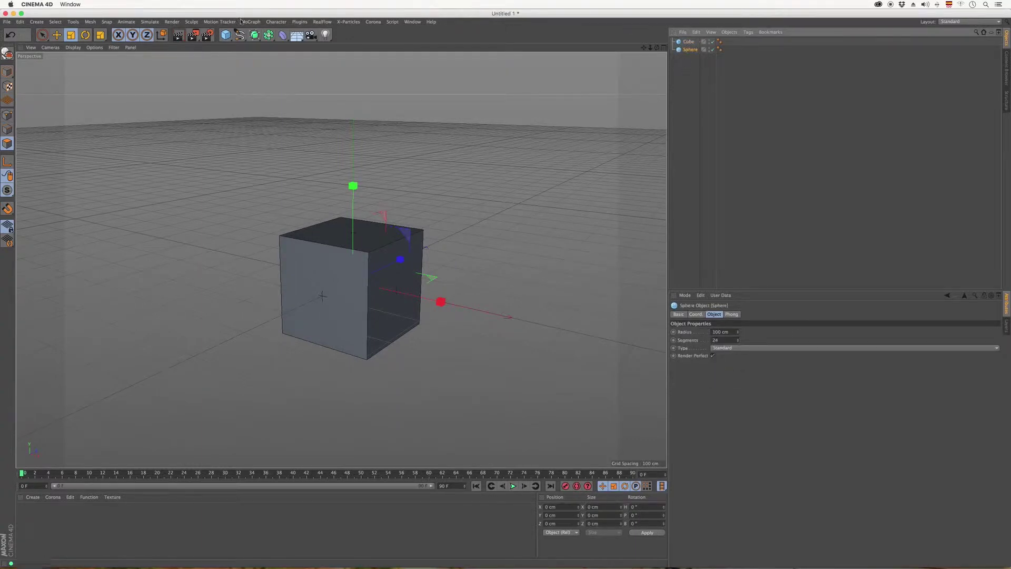
{"action": "left_click", "coordinate": [226, 34]}
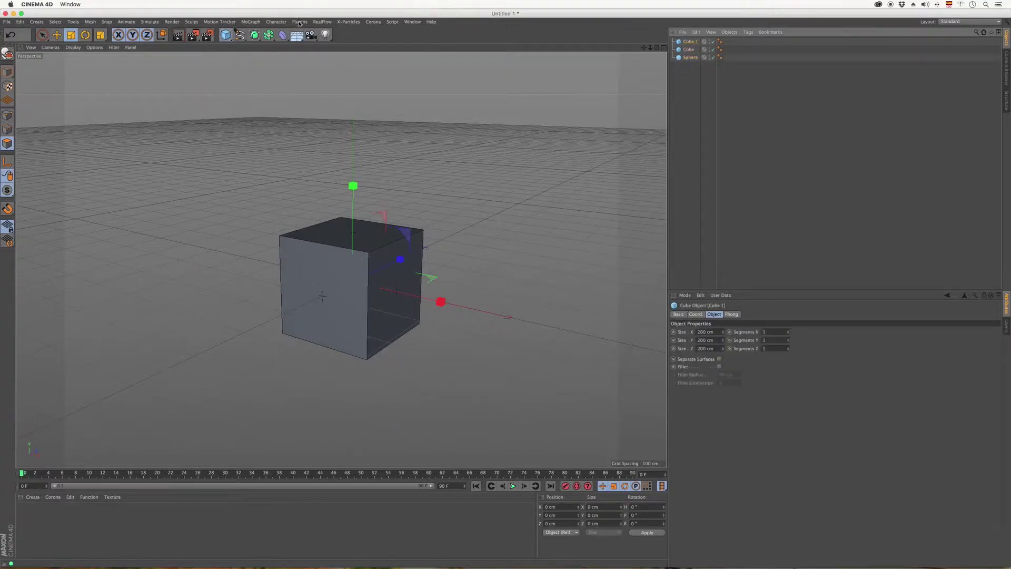
{"action": "left_click", "coordinate": [233, 37]}
{"action": "left_click_drag", "start_coordinate": [689, 67], "coordinate": [692, 59]}
{"action": "left_click", "coordinate": [691, 50]}
Step: Enlarge the original cube to about 415 cm in X, 323 cm in Y and 330 cm in Z
{"action": "left_click", "coordinate": [689, 65]}
{"action": "scroll", "coordinate": [361, 283], "scroll_direction": "up", "scroll_amount": 3}
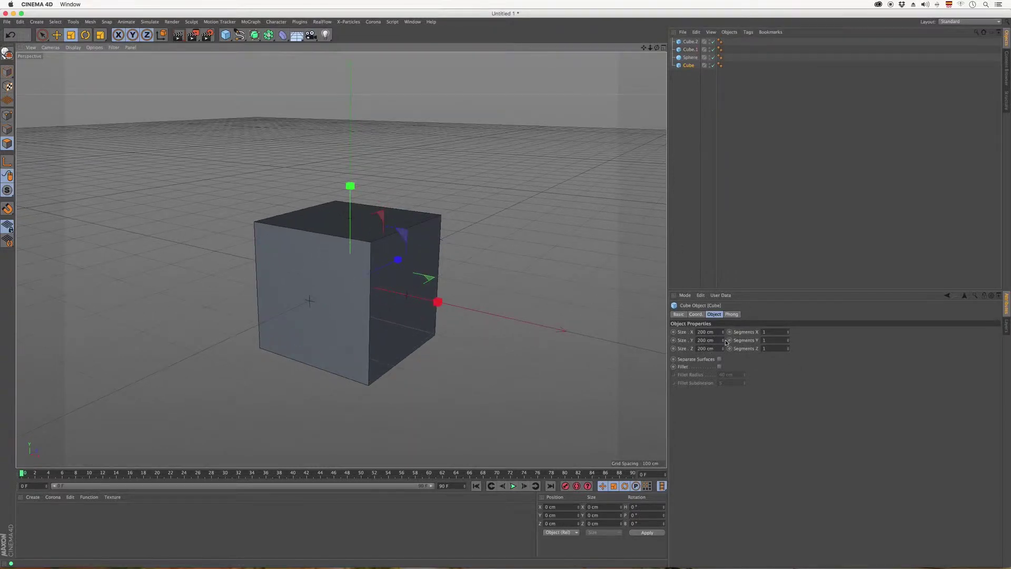
{"action": "left_click_drag", "start_coordinate": [729, 341], "coordinate": [675, 263]}
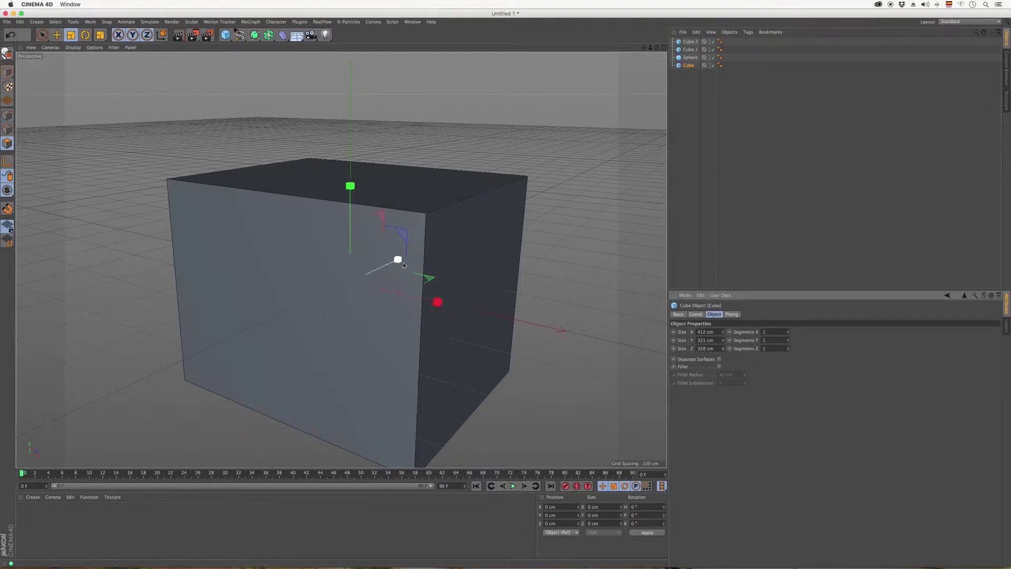
{"action": "left_click_drag", "start_coordinate": [398, 260], "coordinate": [398, 259]}
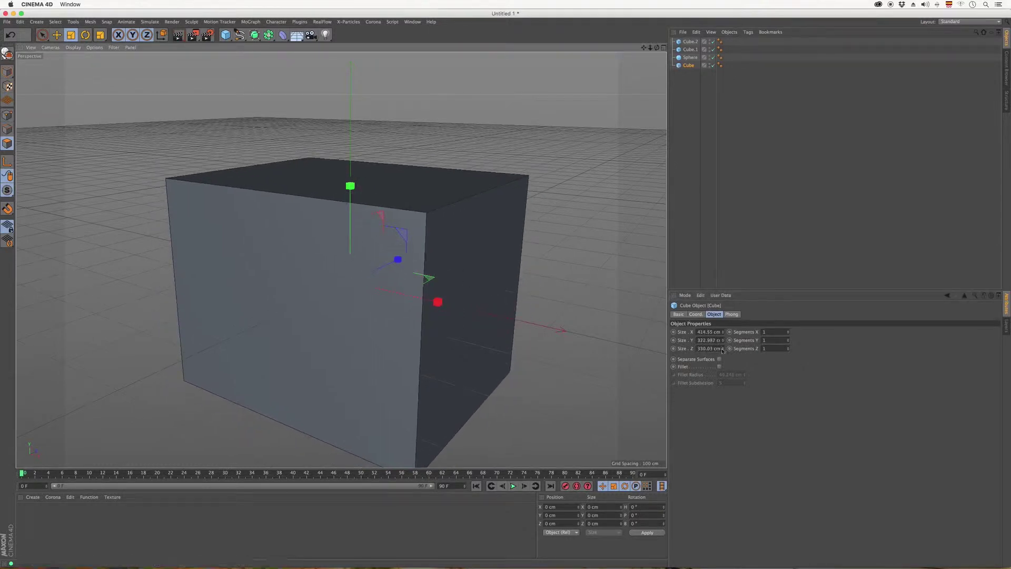
Step: Delete the sphere and the two extra cubes, Cube.1 and Cube.2
{"action": "left_click", "coordinate": [689, 57]}
{"action": "left_click", "coordinate": [691, 43], "text": "shift"}
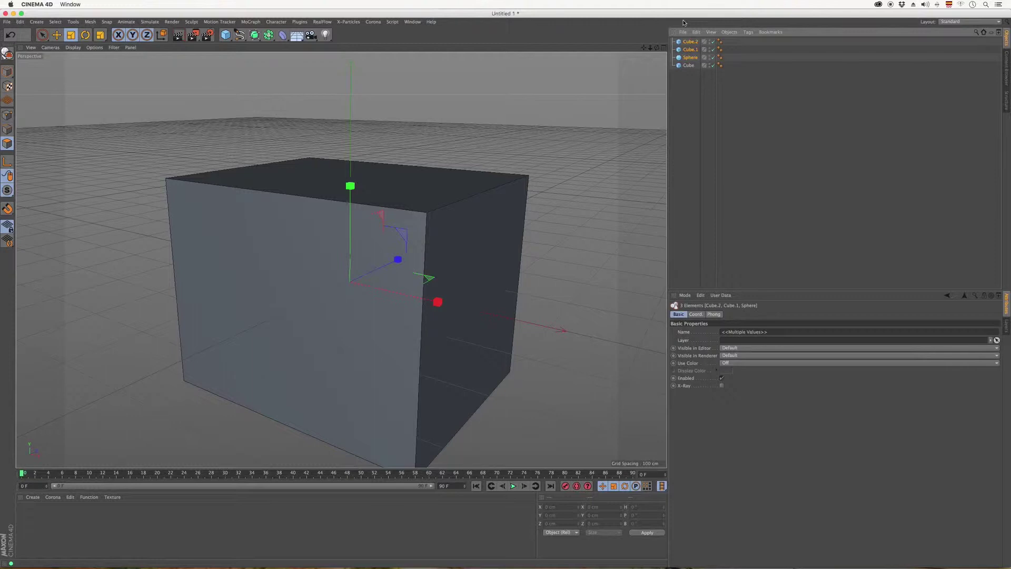
{"action": "key", "text": "Delete"}
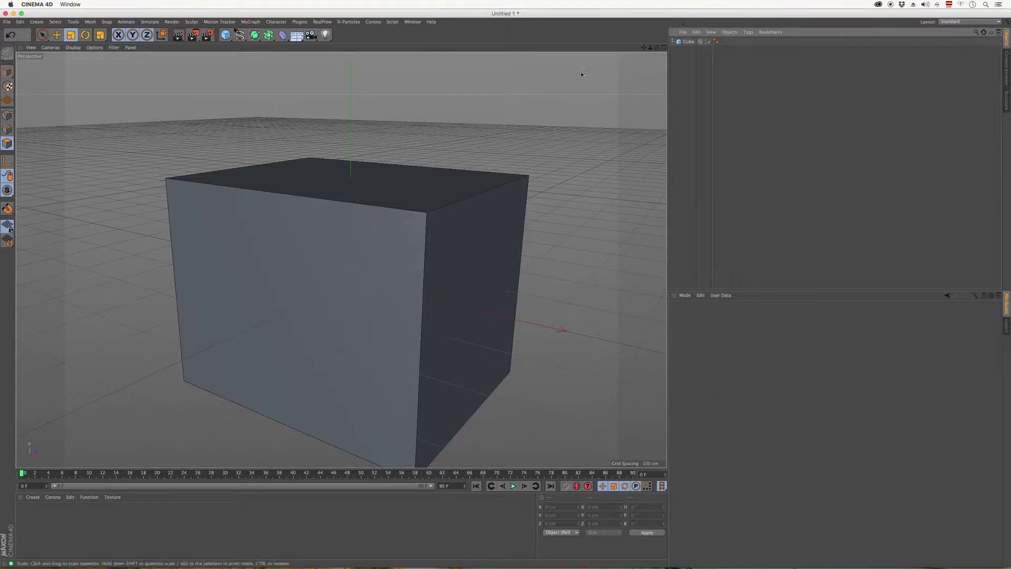
Step: Subdivide the cube into 7 segments along each of X, Y and Z
{"action": "left_click", "coordinate": [688, 41]}
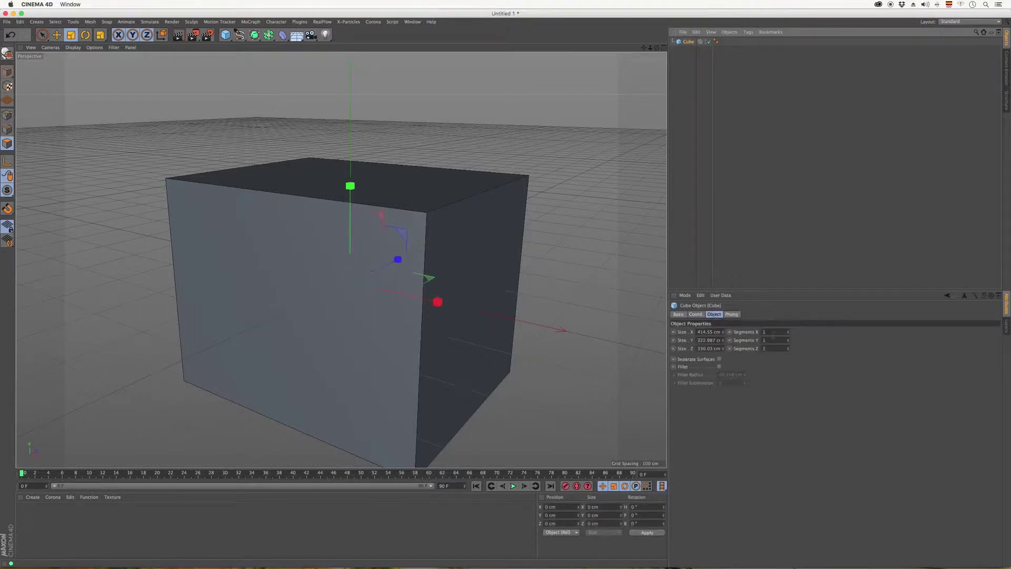
{"action": "mouse_move", "coordinate": [788, 335]}
{"action": "left_mouse_down"}
{"action": "mouse_move", "coordinate": [792, 325]}
{"action": "mouse_move", "coordinate": [788, 348]}
{"action": "left_mouse_up"}
{"action": "left_click", "coordinate": [689, 53]}
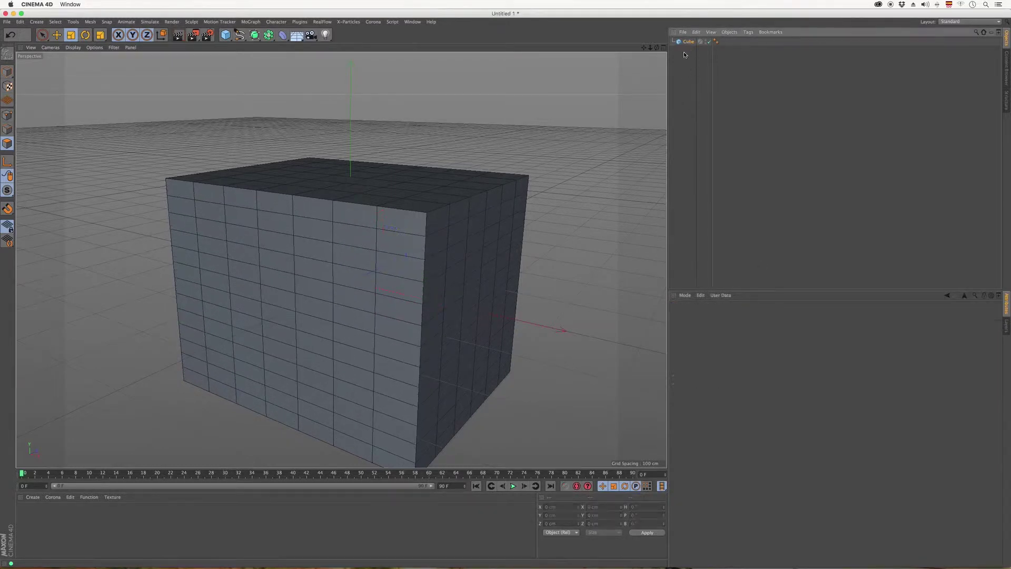
{"action": "left_click", "coordinate": [688, 41]}
{"action": "left_click_drag", "start_coordinate": [649, 47], "coordinate": [687, 58]}
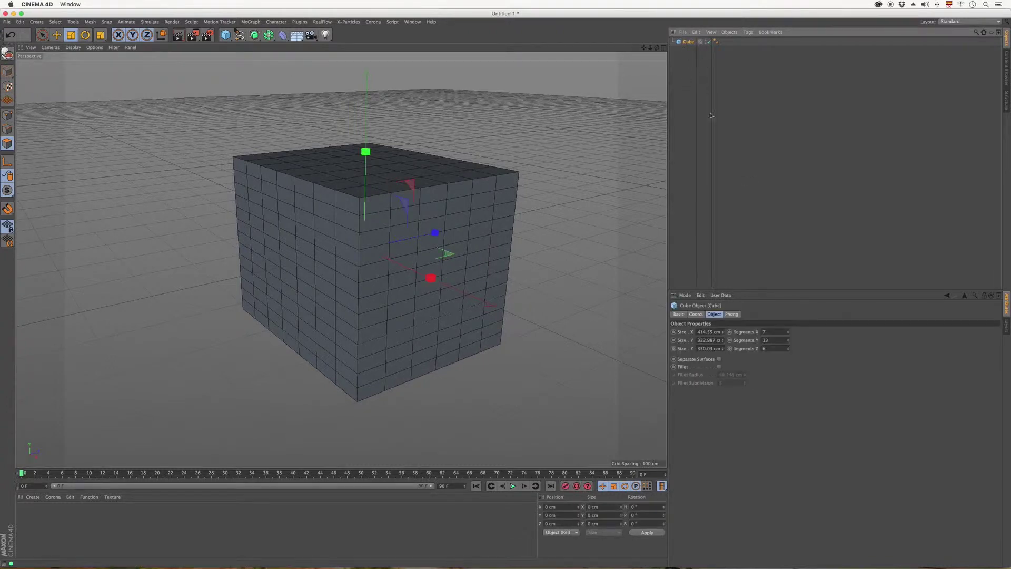
{"action": "double_click", "coordinate": [777, 340]}
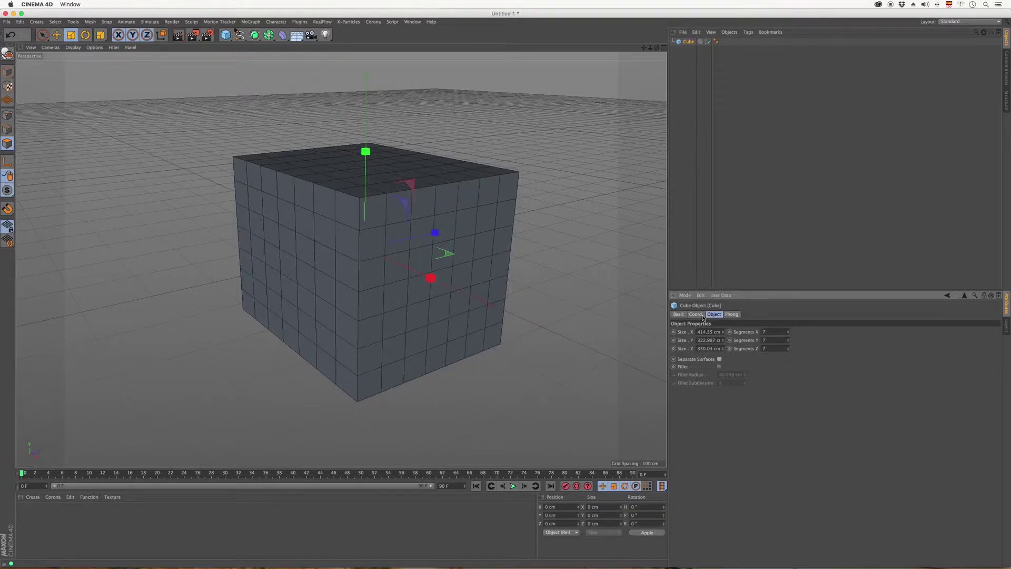
Step: Enable the fillet on the cube's edges and set the fillet radius to 5 cm
{"action": "mouse_move", "coordinate": [649, 48]}
{"action": "left_mouse_down"}
{"action": "mouse_move", "coordinate": [569, 50]}
{"action": "mouse_move", "coordinate": [659, 53]}
{"action": "left_mouse_up"}
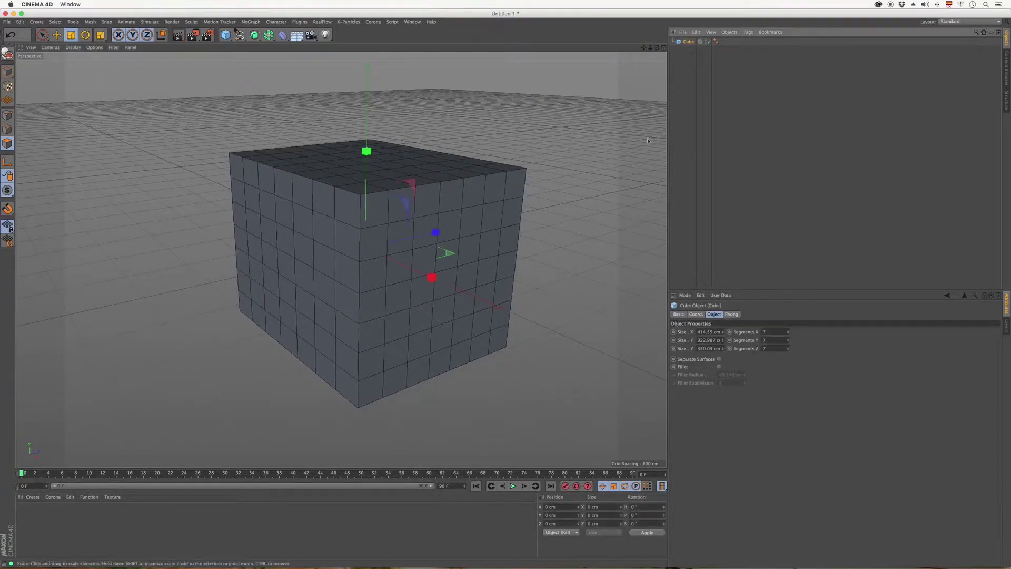
{"action": "left_click", "coordinate": [720, 366]}
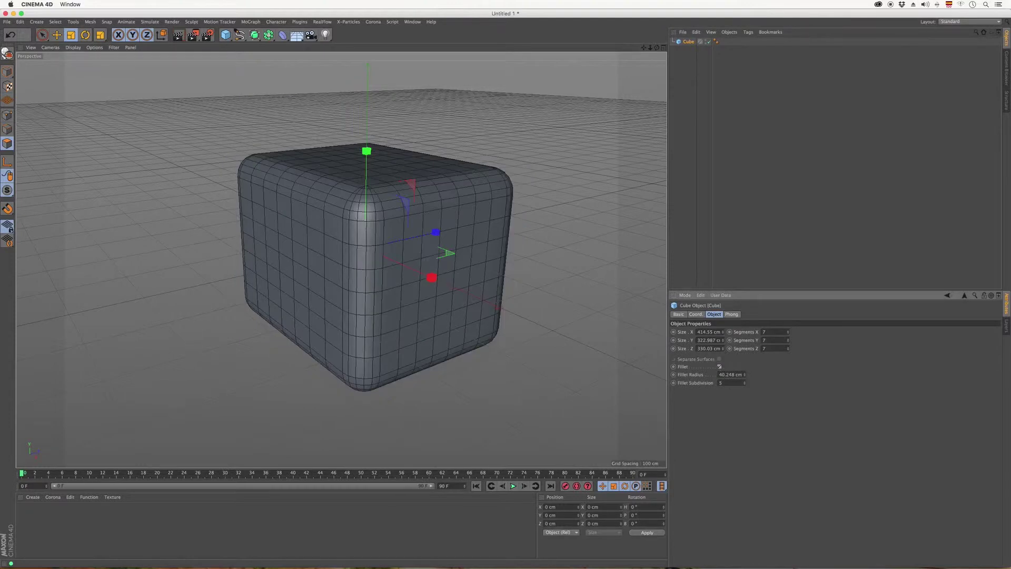
{"action": "left_click_drag", "start_coordinate": [744, 375], "coordinate": [734, 398]}
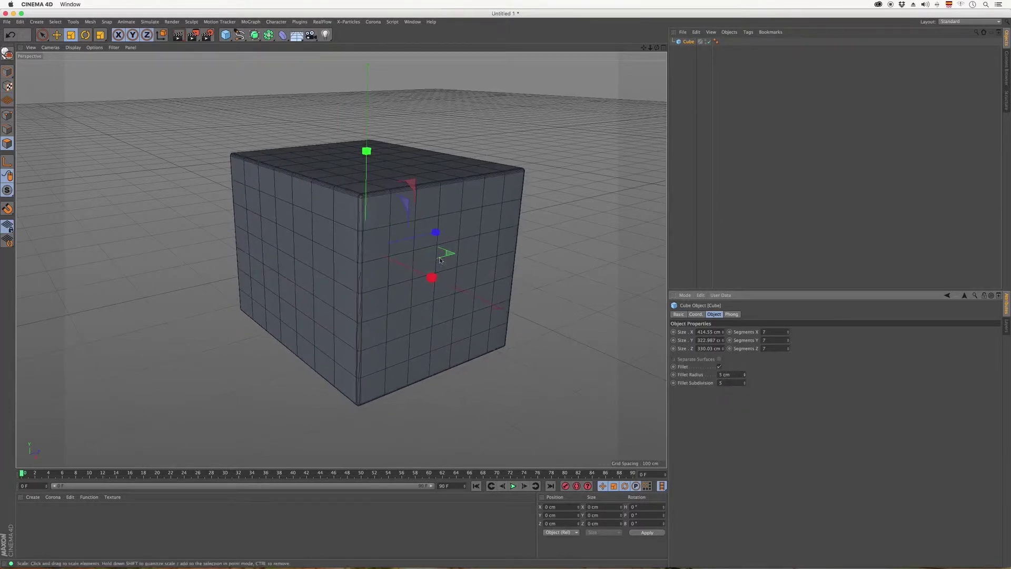
{"action": "scroll", "coordinate": [365, 191], "scroll_direction": "up", "scroll_amount": 5}
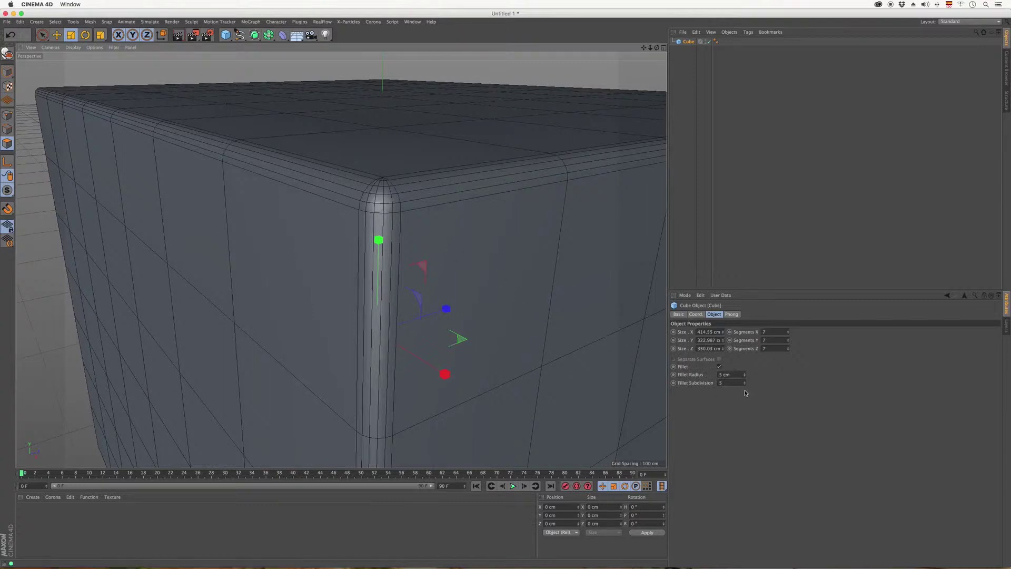
Step: Try a 9 cm fillet radius on the cube, undo it and turn the fillet off
{"action": "left_click_drag", "start_coordinate": [744, 386], "coordinate": [745, 335]}
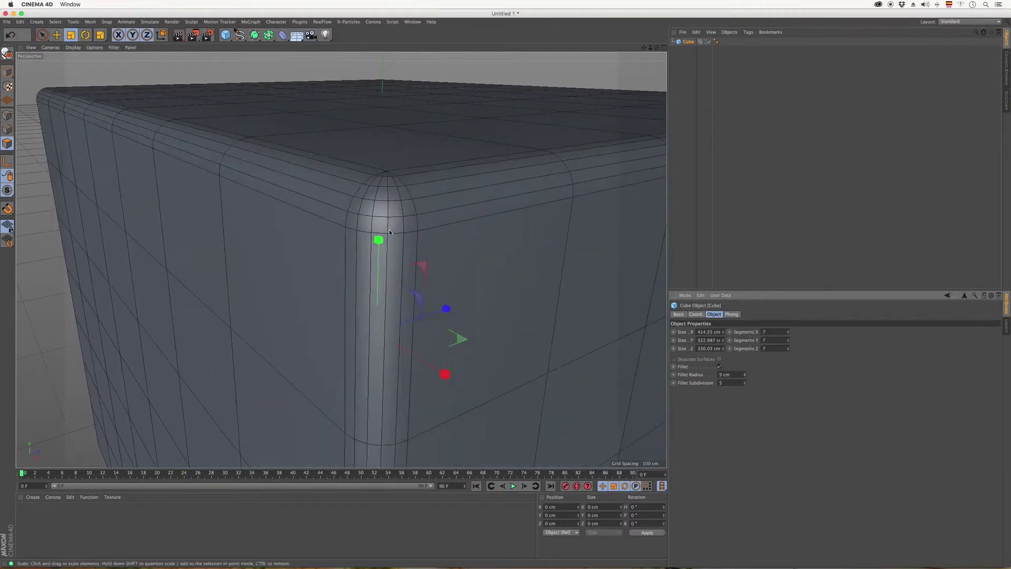
{"action": "scroll", "coordinate": [400, 229], "scroll_direction": "down", "scroll_amount": 5}
{"action": "key", "text": "super+z"}
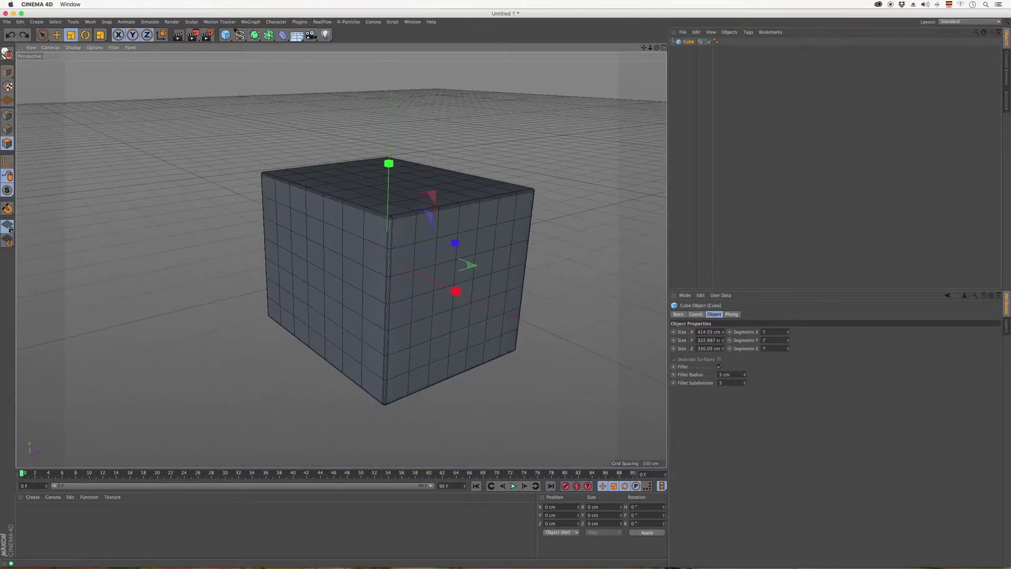
{"action": "left_click", "coordinate": [720, 366]}
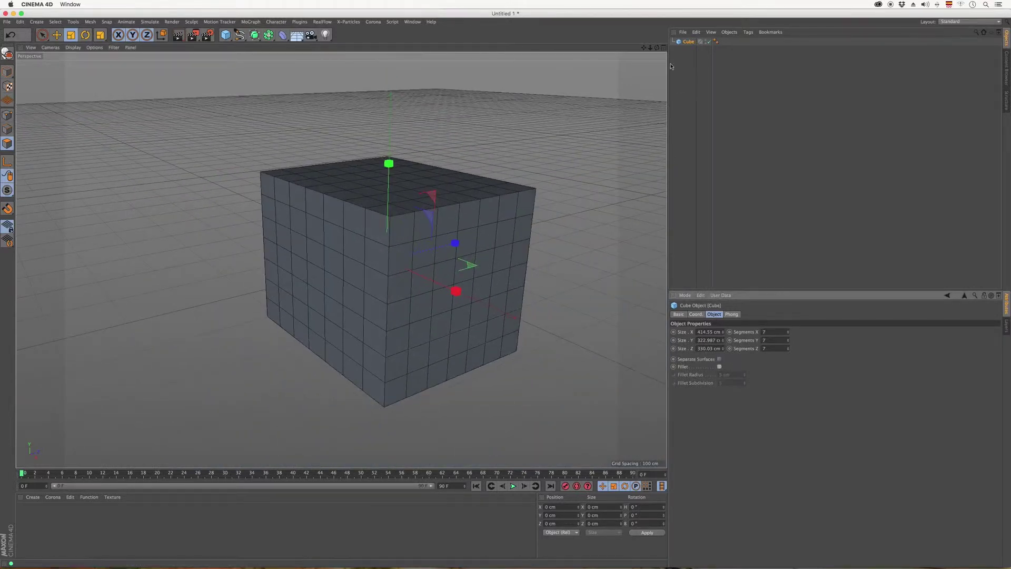
Step: Make the cube editable and select the polygons of its top face plus three adjoining side polygons with Live Selection
{"action": "key", "text": "c"}
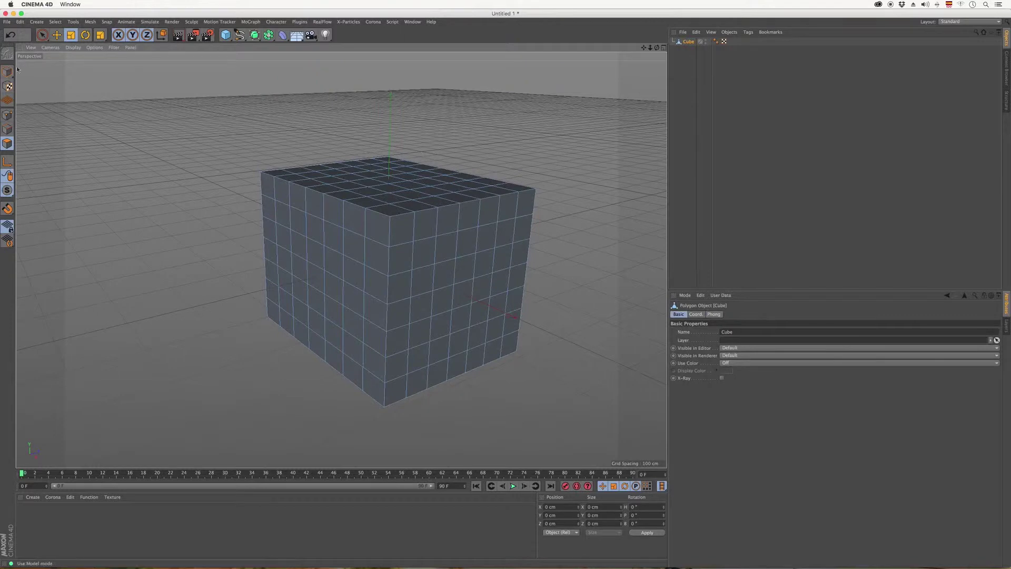
{"action": "left_click", "coordinate": [43, 35]}
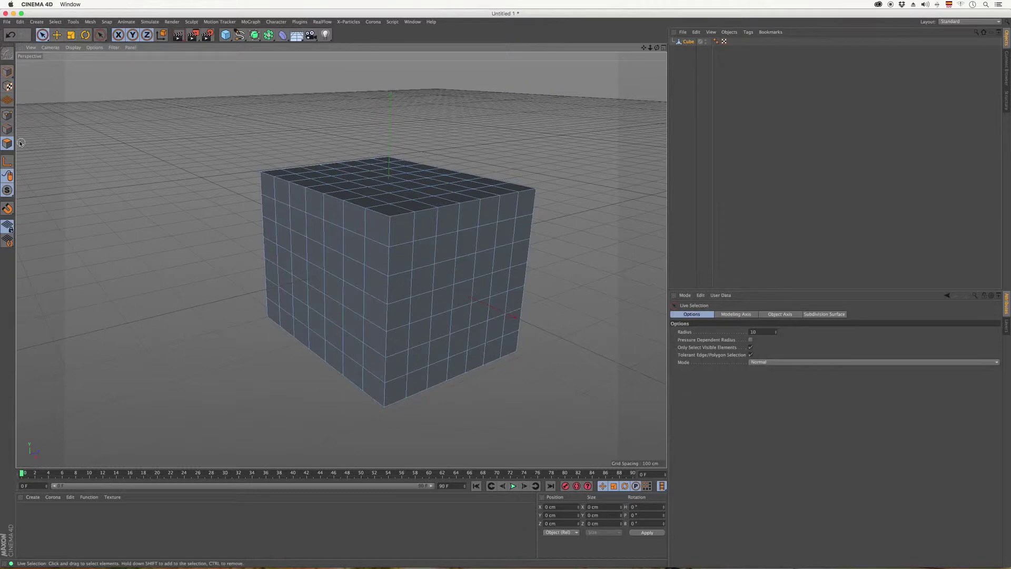
{"action": "left_click", "coordinate": [11, 128]}
{"action": "left_click", "coordinate": [8, 115]}
{"action": "left_click", "coordinate": [7, 143]}
{"action": "mouse_move", "coordinate": [337, 182]}
{"action": "left_mouse_down"}
{"action": "mouse_move", "coordinate": [385, 169]}
{"action": "mouse_move", "coordinate": [384, 200]}
{"action": "mouse_move", "coordinate": [313, 173]}
{"action": "mouse_move", "coordinate": [326, 210]}
{"action": "mouse_move", "coordinate": [473, 194]}
{"action": "mouse_move", "coordinate": [467, 169]}
{"action": "mouse_move", "coordinate": [419, 172]}
{"action": "left_mouse_up"}
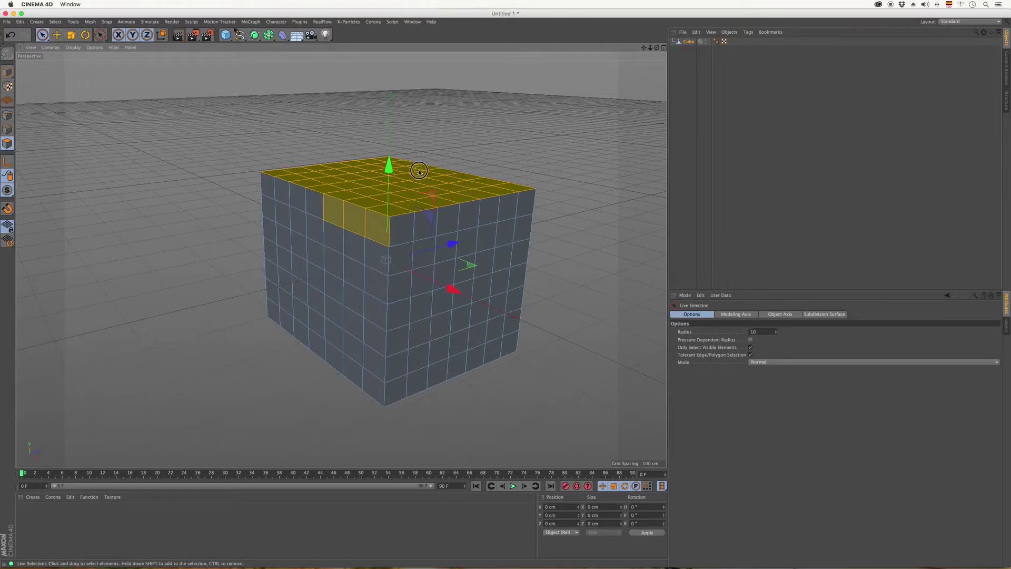
Step: Select edges across the cube's top and down one side with Live Selection, try moving them upward and undo the move
{"action": "left_click", "coordinate": [7, 129]}
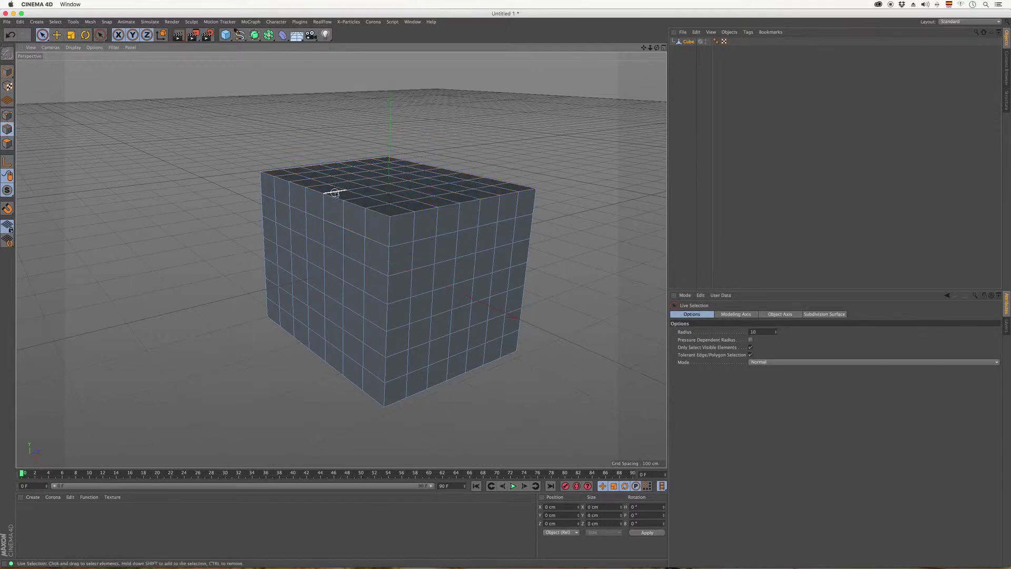
{"action": "mouse_move", "coordinate": [335, 193]}
{"action": "left_mouse_down"}
{"action": "mouse_move", "coordinate": [458, 174]}
{"action": "mouse_move", "coordinate": [337, 208]}
{"action": "mouse_move", "coordinate": [319, 249]}
{"action": "mouse_move", "coordinate": [308, 352]}
{"action": "left_mouse_up"}
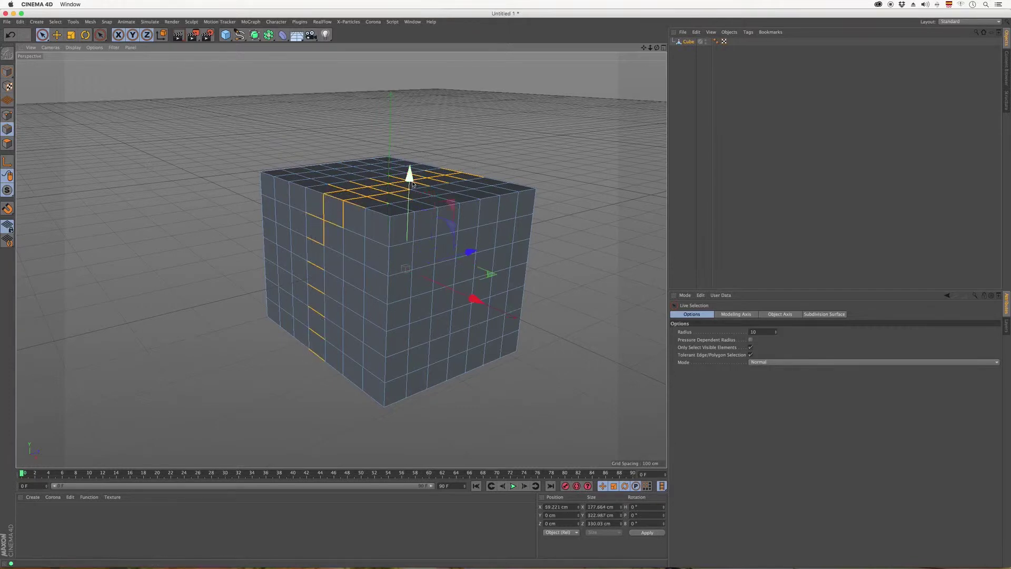
{"action": "left_click_drag", "start_coordinate": [409, 175], "coordinate": [412, 141]}
{"action": "key", "text": "super+z"}
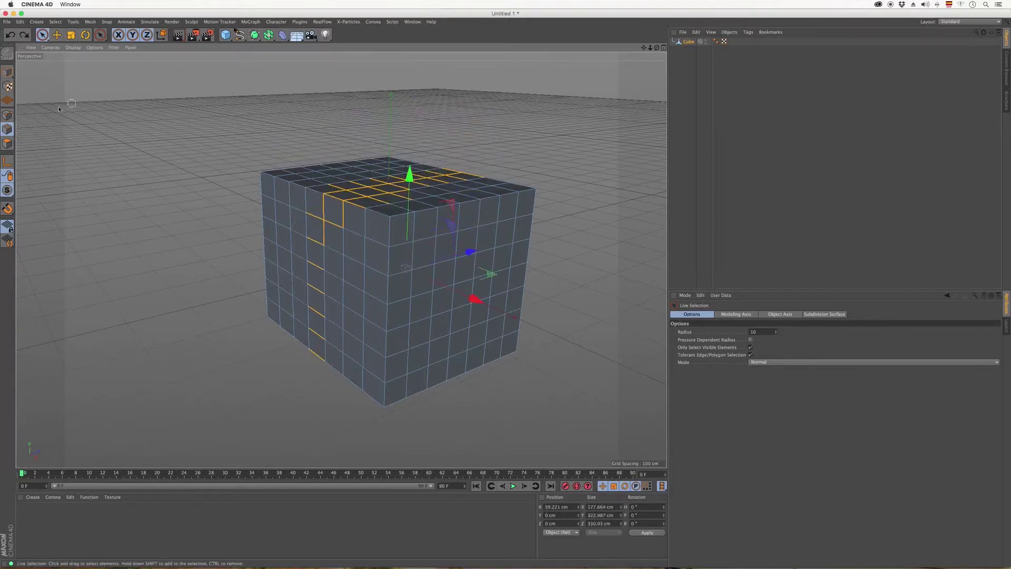
Step: In point mode, select the points along the cube's two opposite short top edges and raise them about 15 cm
{"action": "left_click", "coordinate": [8, 114]}
{"action": "left_click", "coordinate": [263, 170]}
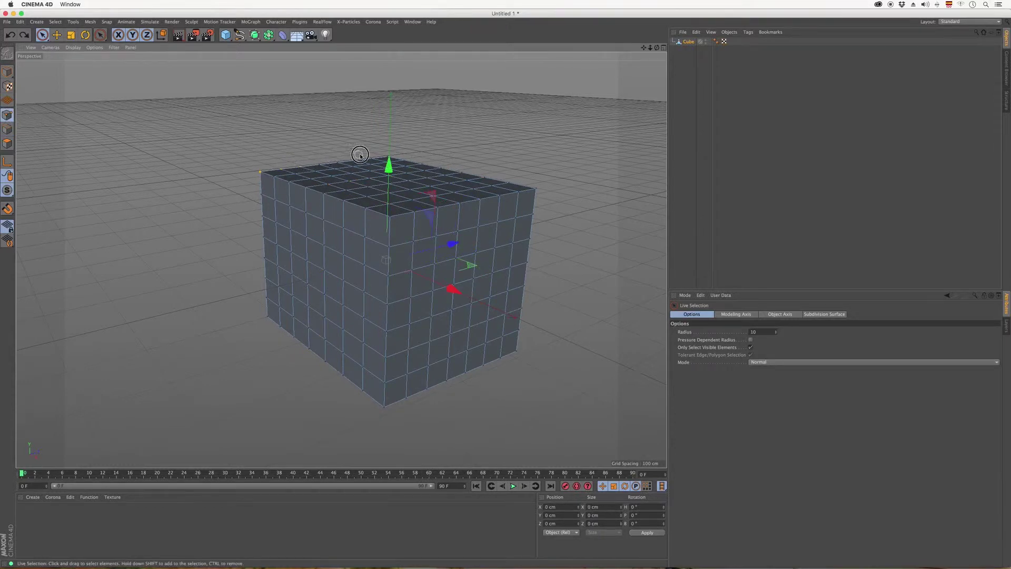
{"action": "mouse_move", "coordinate": [360, 155]}
{"action": "left_mouse_down", "text": "shift"}
{"action": "mouse_move", "coordinate": [377, 154]}
{"action": "mouse_move", "coordinate": [289, 165]}
{"action": "mouse_move", "coordinate": [400, 157]}
{"action": "left_mouse_up", "text": "shift"}
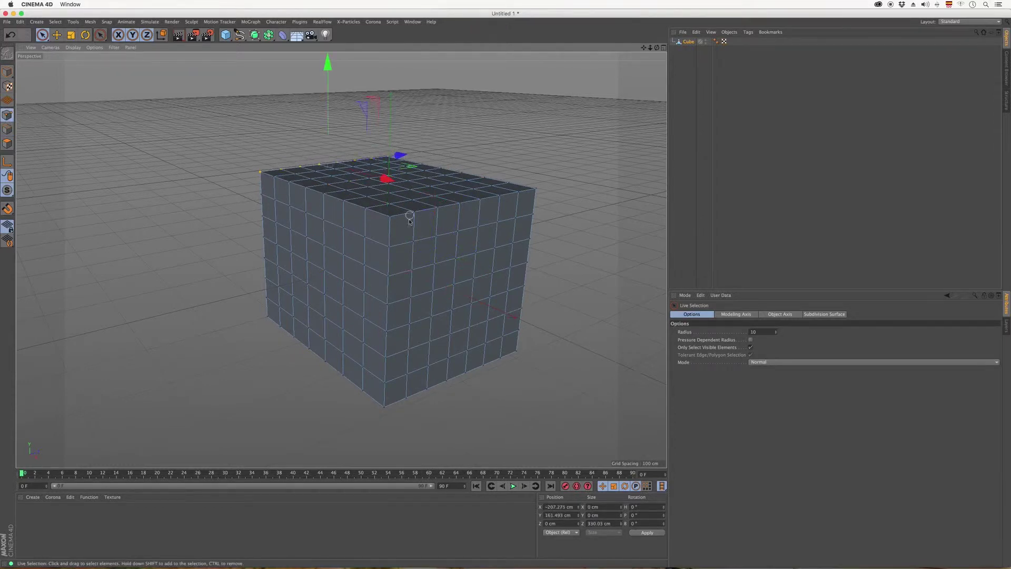
{"action": "left_click_drag", "start_coordinate": [390, 219], "coordinate": [509, 197], "text": "shift"}
{"action": "mouse_move", "coordinate": [391, 79]}
{"action": "left_mouse_down"}
{"action": "mouse_move", "coordinate": [400, 70]}
{"action": "mouse_move", "coordinate": [397, 98]}
{"action": "mouse_move", "coordinate": [395, 79]}
{"action": "left_mouse_up"}
Step: Try scaling the selected top edge points with the Scale tool and undo the scaling
{"action": "key", "text": "t"}
{"action": "left_click_drag", "start_coordinate": [484, 129], "coordinate": [603, 90]}
{"action": "key", "text": "super+z"}
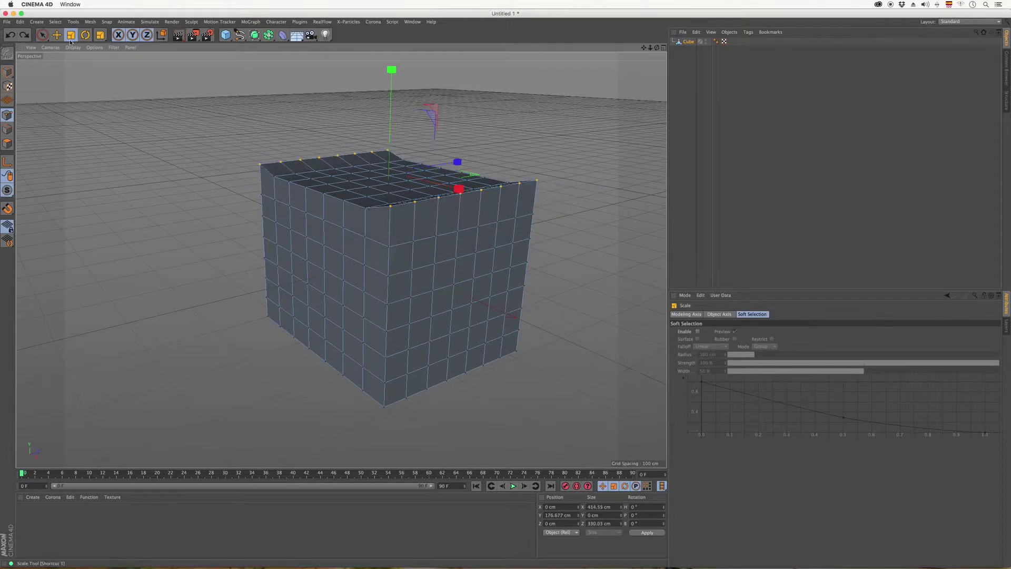
Step: Clear the point selection and select the two corner points at the ends of the far raised top edge
{"action": "left_click", "coordinate": [78, 67]}
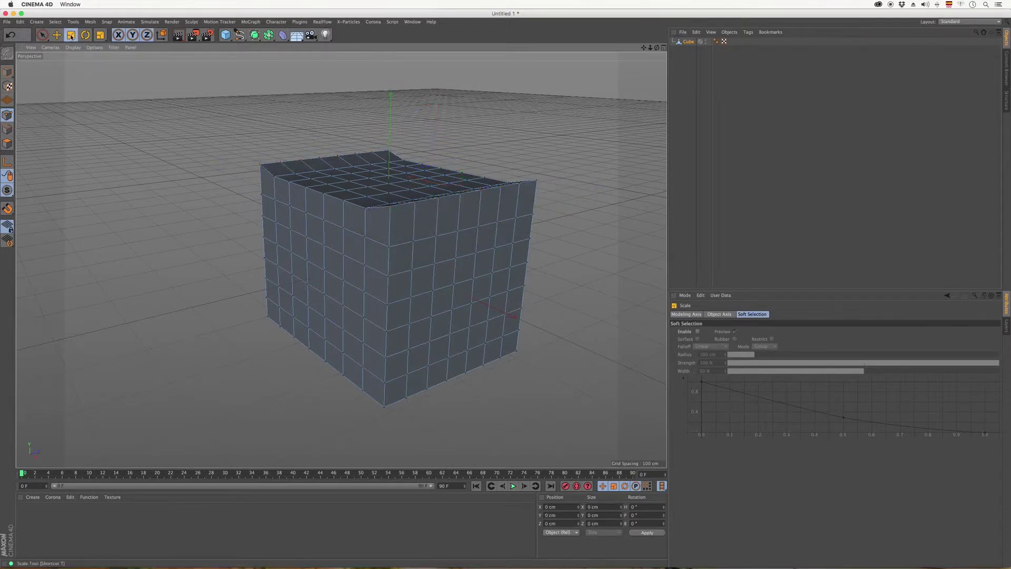
{"action": "left_click", "coordinate": [261, 165]}
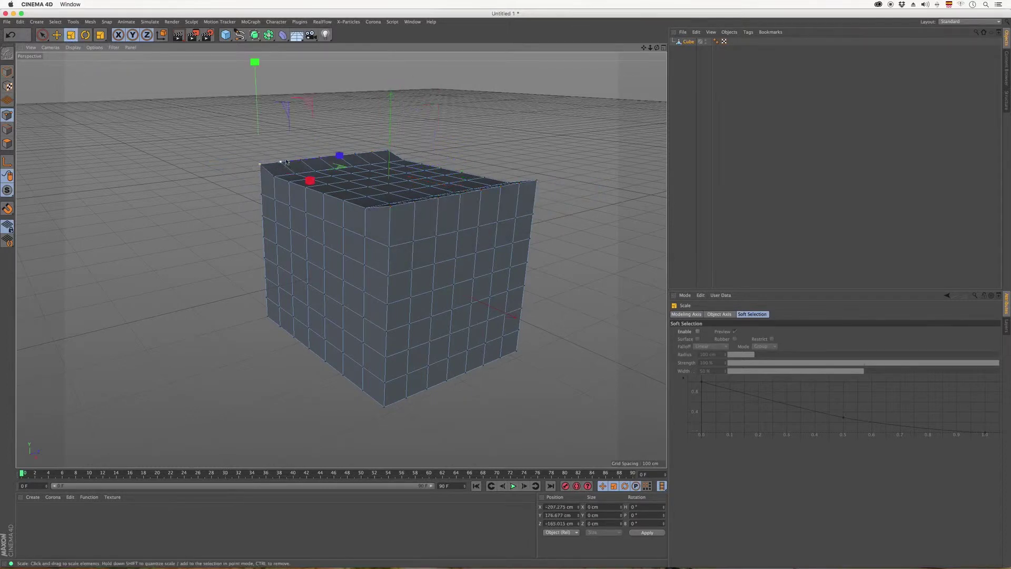
{"action": "left_click", "coordinate": [389, 151], "text": "shift"}
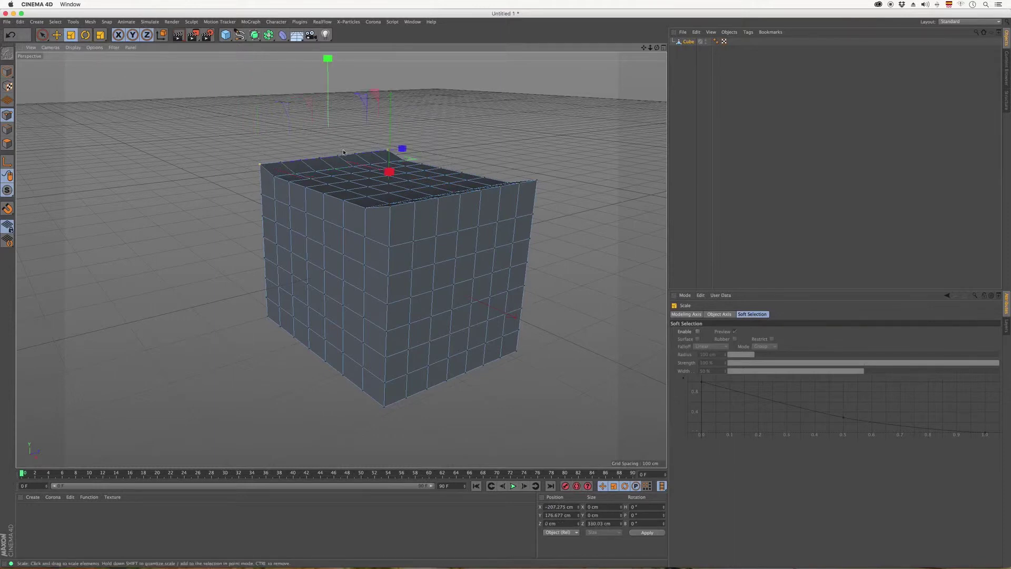
Step: Switch to polygon mode, try scaling the selected top and side polygons and undo the scaling
{"action": "left_click", "coordinate": [7, 143]}
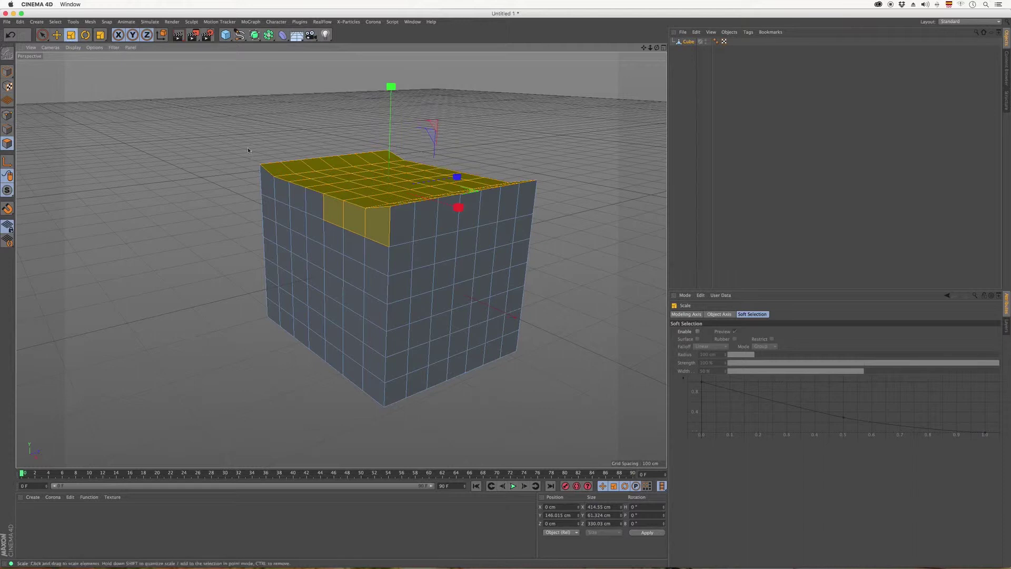
{"action": "left_click_drag", "start_coordinate": [331, 218], "coordinate": [487, 140]}
{"action": "key", "text": "super+z"}
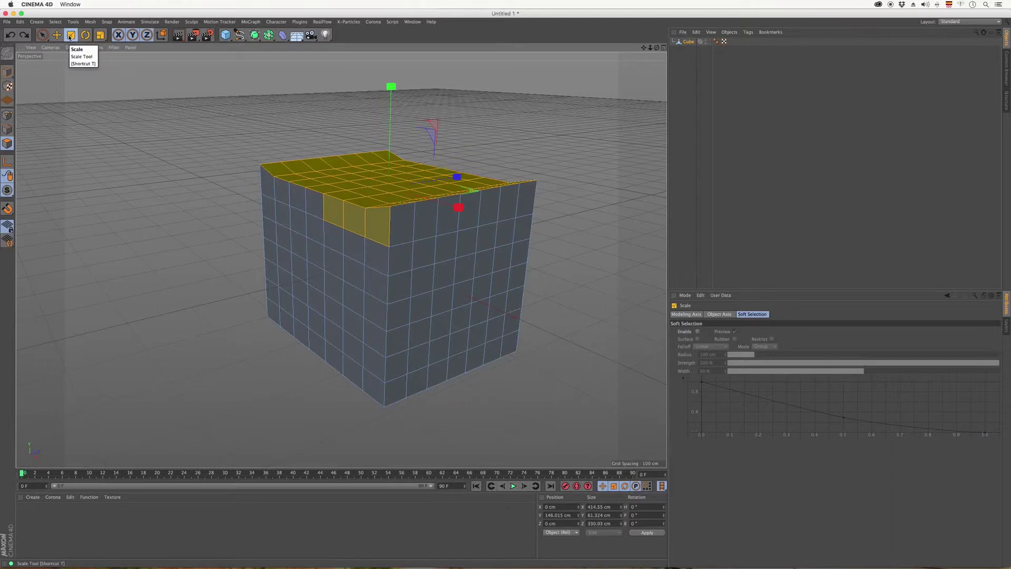
Step: Scale the selected polygons down to about 388 cm in X, undo a trial rotation and deselect them
{"action": "left_click_drag", "start_coordinate": [457, 112], "coordinate": [364, 147]}
{"action": "left_click", "coordinate": [86, 35]}
{"action": "key", "text": "super+z"}
{"action": "key", "text": "super+shift+a"}
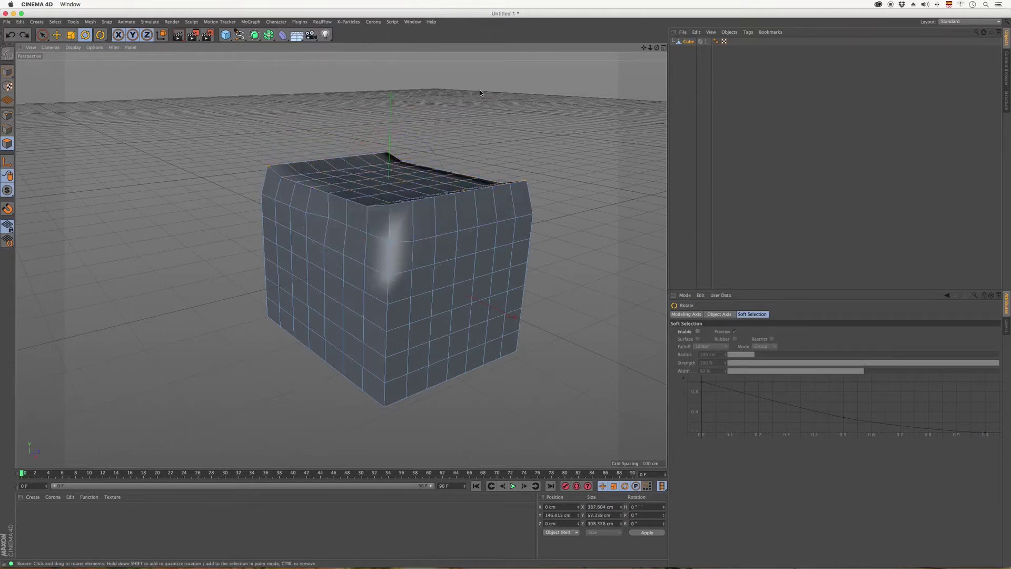
Step: Switch to the four-view layout, briefly maximising the Top view and restoring all four views
{"action": "left_click_drag", "start_coordinate": [650, 47], "coordinate": [630, 76]}
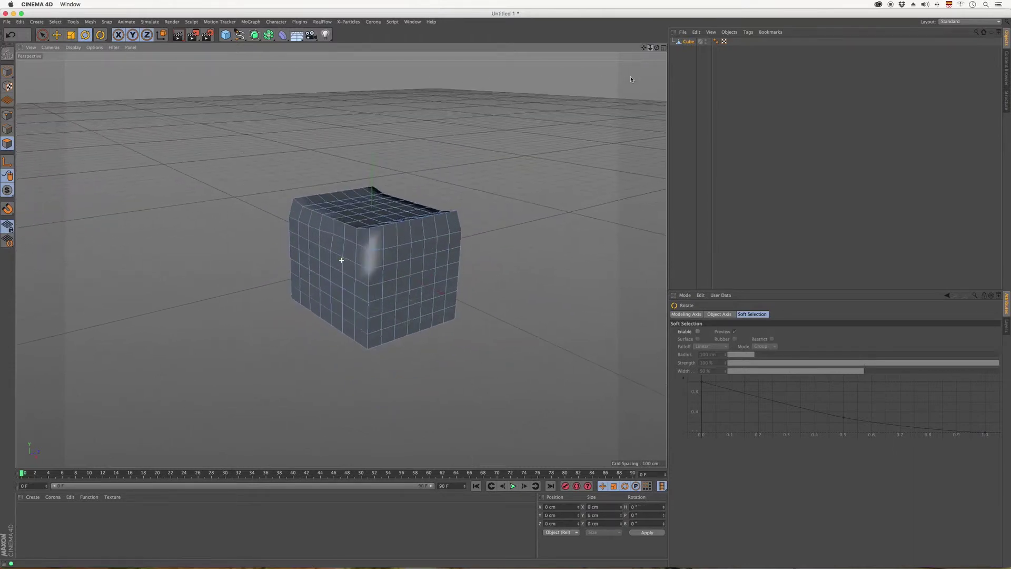
{"action": "left_click", "coordinate": [664, 47]}
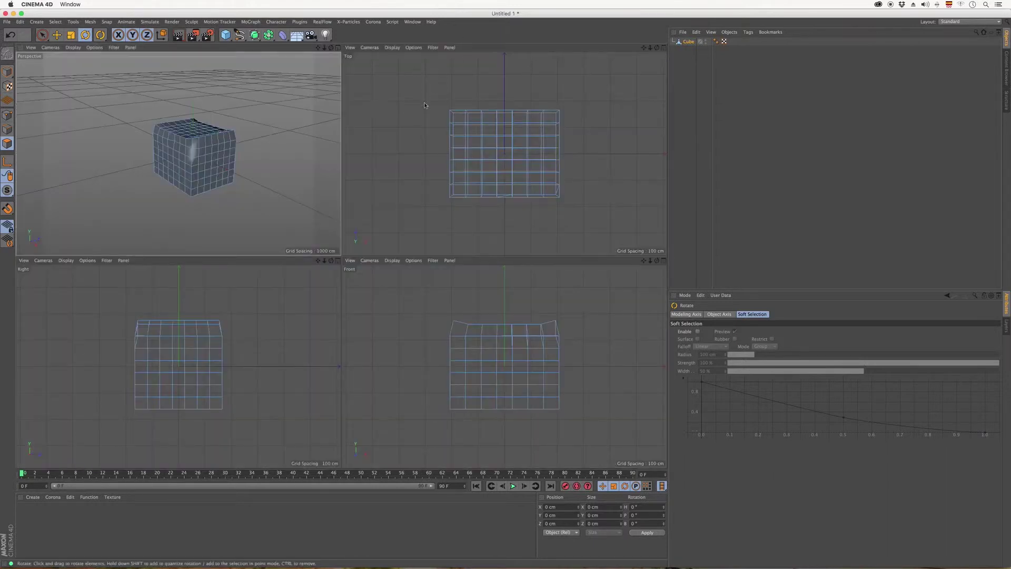
{"action": "left_click", "coordinate": [664, 47]}
{"action": "left_click", "coordinate": [663, 47]}
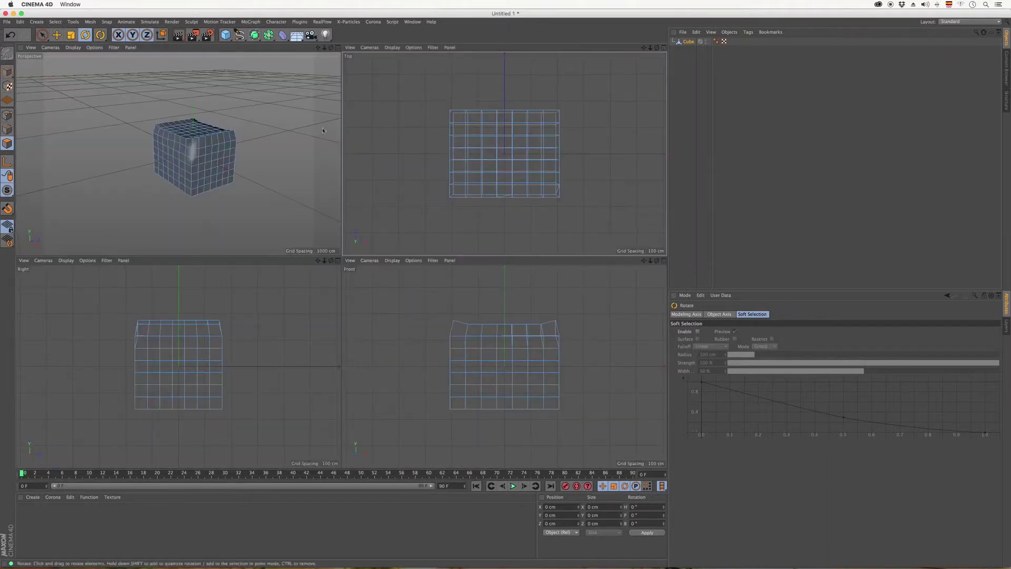
Step: Select the middle columns of the cube's top polygons in the Top view with Live Selection
{"action": "left_click_drag", "start_coordinate": [489, 142], "coordinate": [502, 141]}
{"action": "key", "text": "super+z"}
{"action": "left_click", "coordinate": [44, 34]}
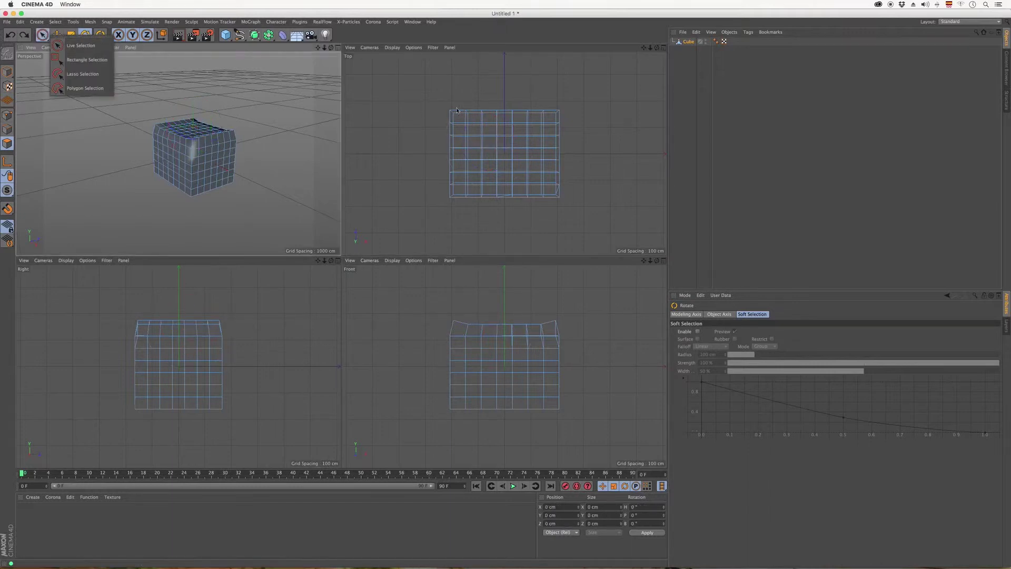
{"action": "left_click", "coordinate": [80, 45]}
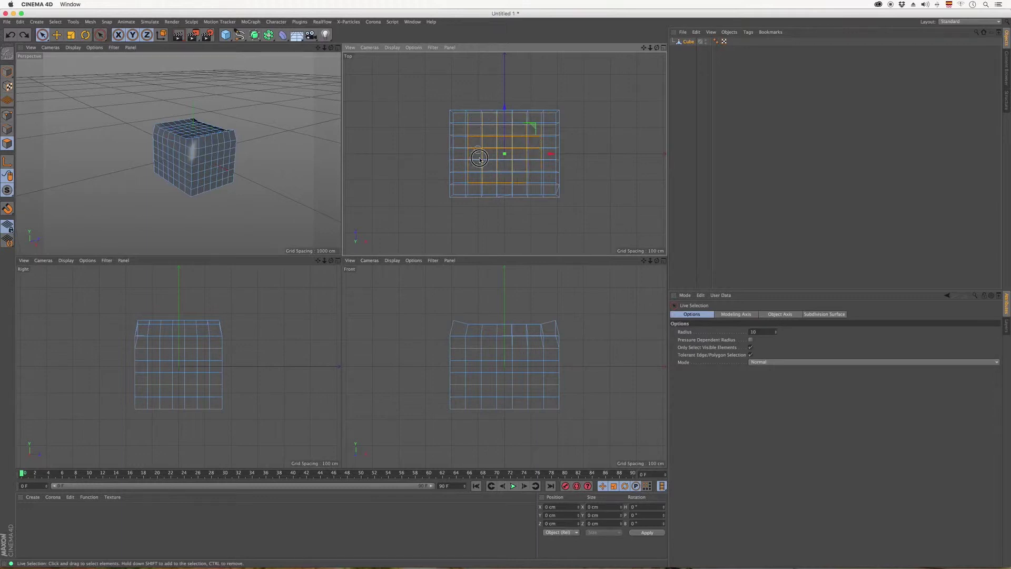
{"action": "mouse_move", "coordinate": [507, 193]}
{"action": "left_mouse_down"}
{"action": "mouse_move", "coordinate": [533, 186]}
{"action": "mouse_move", "coordinate": [532, 116]}
{"action": "left_mouse_up"}
{"action": "left_click_drag", "start_coordinate": [531, 194], "coordinate": [532, 194]}
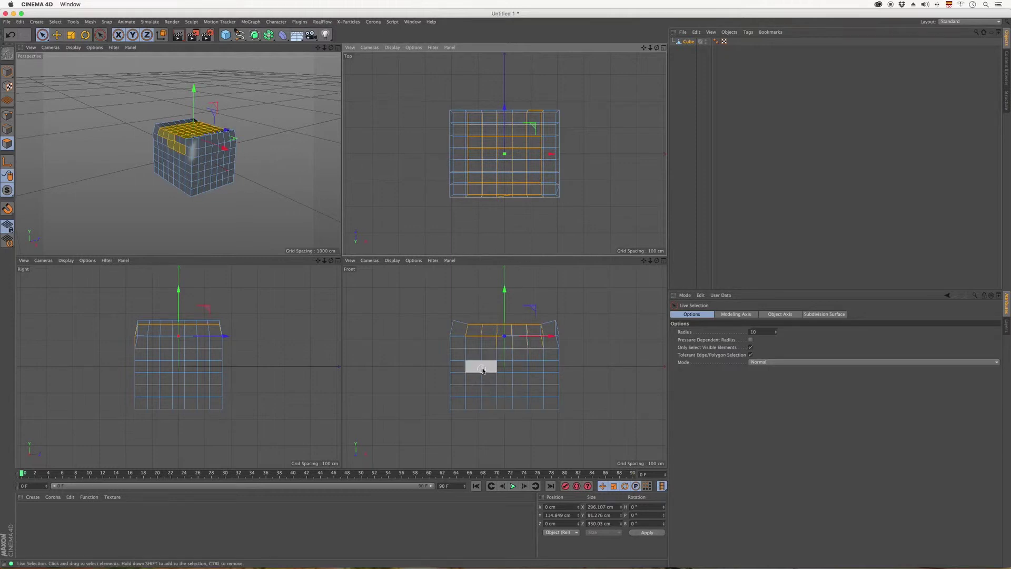
Step: Select a block of side polygons in the Front view and replace it with a block in the Right view
{"action": "mouse_move", "coordinate": [476, 371]}
{"action": "left_mouse_down"}
{"action": "mouse_move", "coordinate": [531, 379]}
{"action": "mouse_move", "coordinate": [478, 364]}
{"action": "mouse_move", "coordinate": [500, 380]}
{"action": "left_mouse_up"}
{"action": "left_click", "coordinate": [189, 355]}
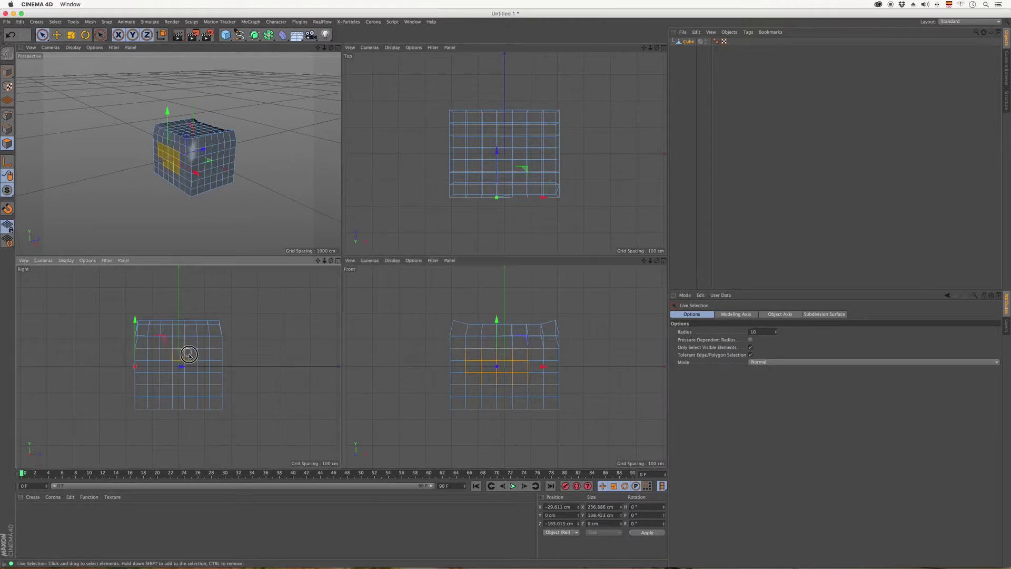
{"action": "left_click_drag", "start_coordinate": [175, 361], "coordinate": [181, 358]}
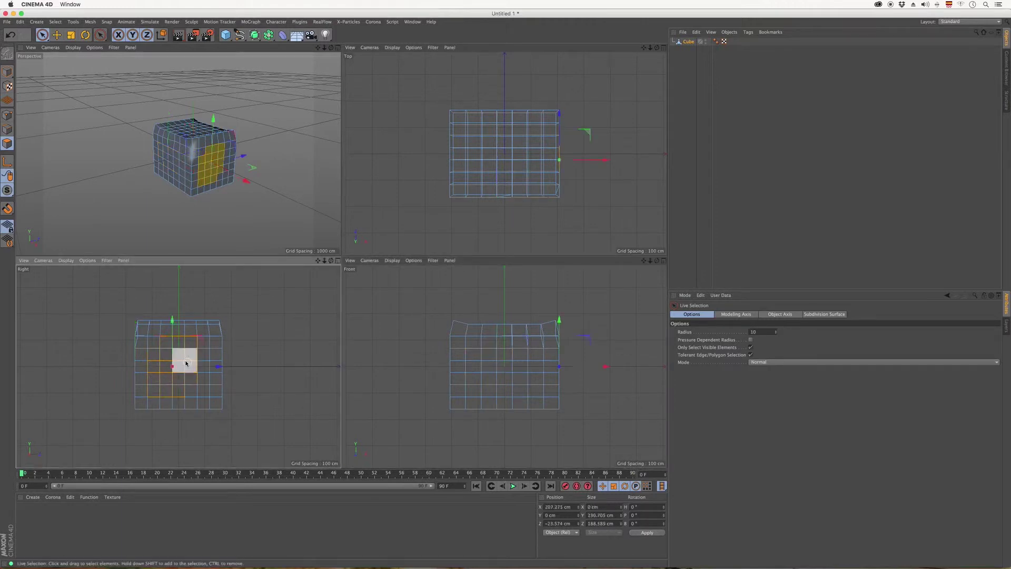
Step: Change the Right view to the Left projection and select a block of polygons near the cube's upper edge there
{"action": "left_click", "coordinate": [63, 262]}
{"action": "left_click", "coordinate": [52, 260]}
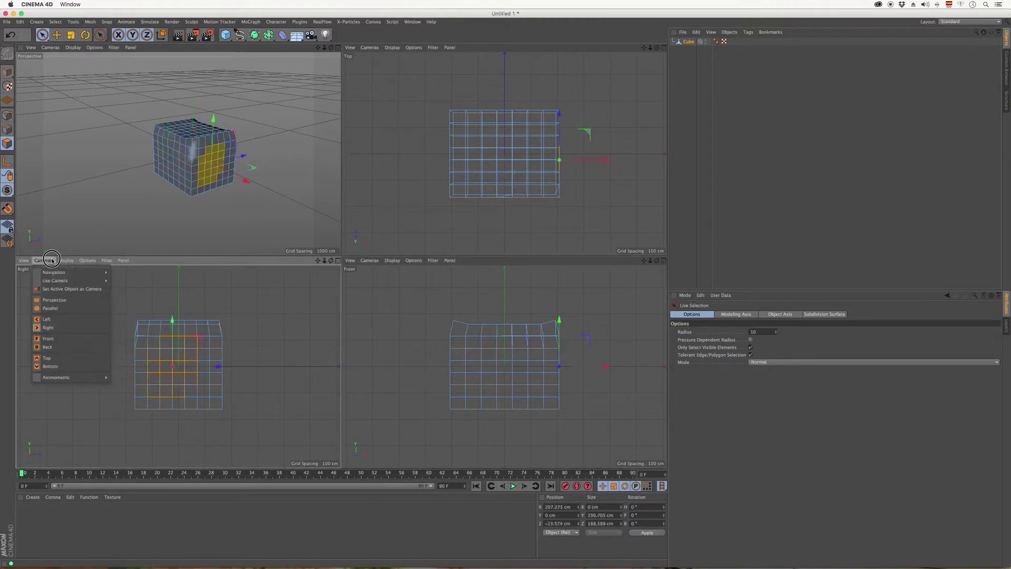
{"action": "left_click", "coordinate": [47, 319]}
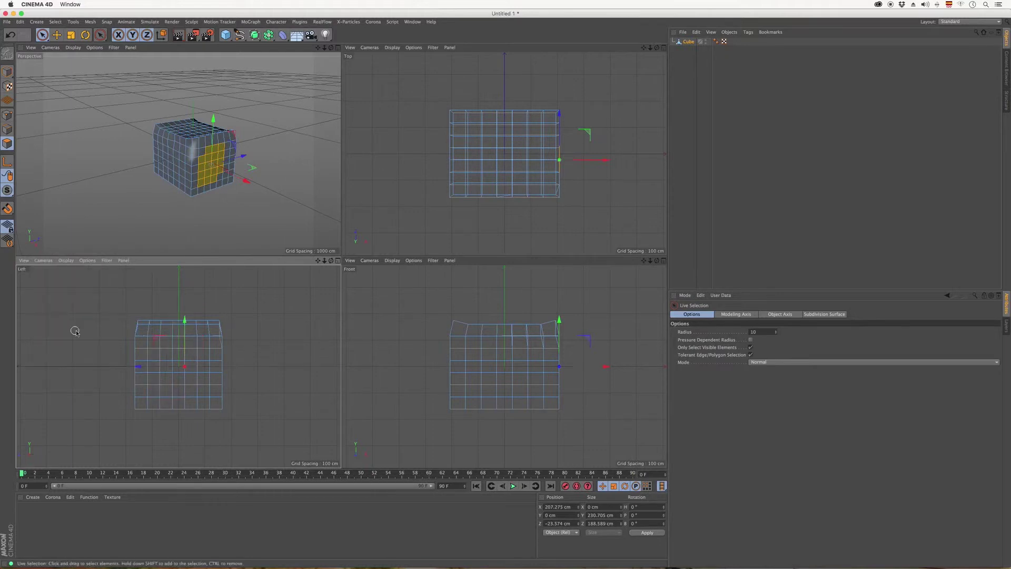
{"action": "mouse_move", "coordinate": [172, 349]}
{"action": "left_mouse_down"}
{"action": "mouse_move", "coordinate": [170, 367]}
{"action": "mouse_move", "coordinate": [202, 335]}
{"action": "left_mouse_up"}
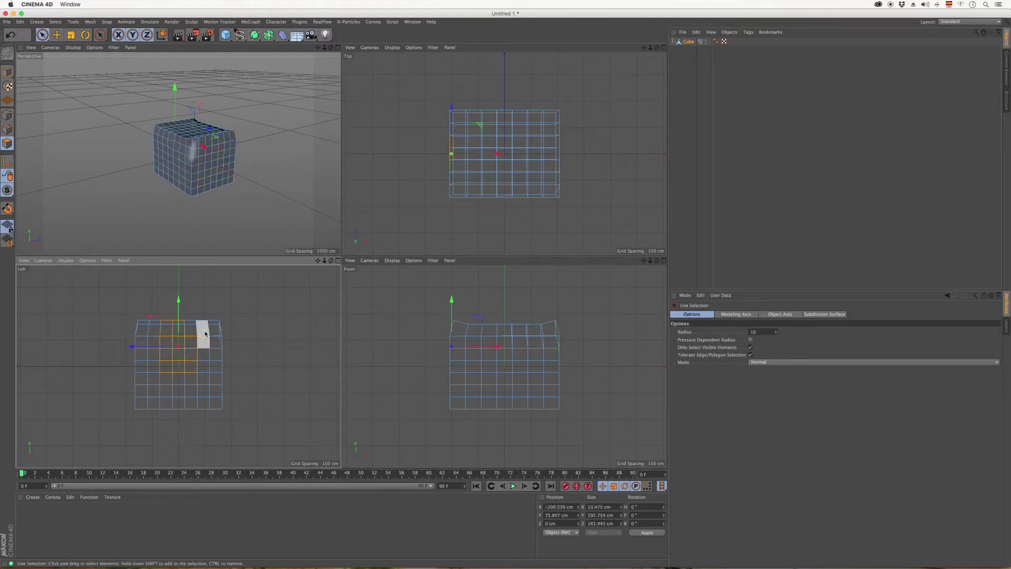
{"action": "mouse_move", "coordinate": [331, 47]}
{"action": "left_mouse_down"}
{"action": "mouse_move", "coordinate": [445, 36]}
{"action": "mouse_move", "coordinate": [319, 45]}
{"action": "left_mouse_up"}
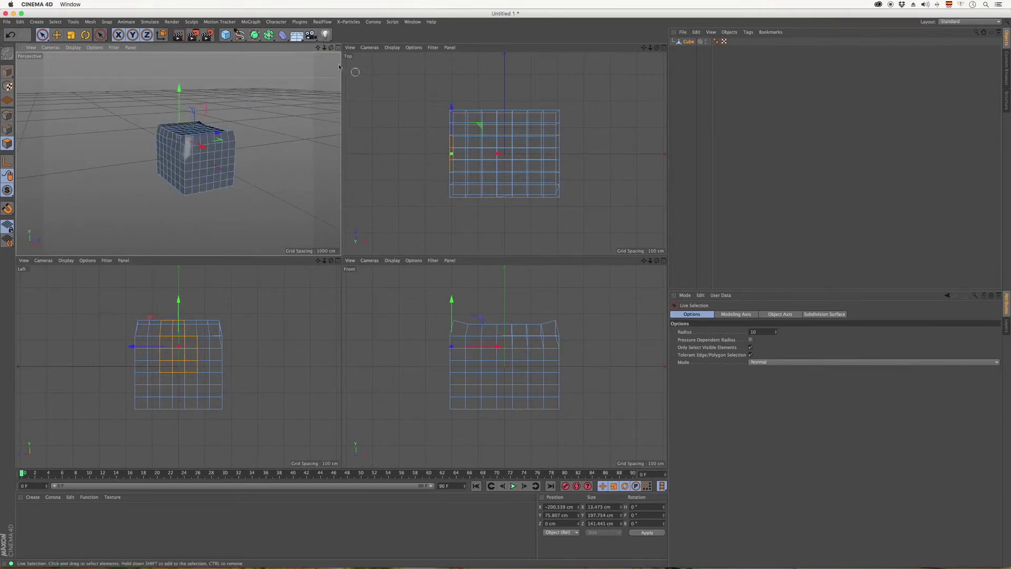
Step: Preview the Perspective, Parallel, Right and Left projections in the Top viewport
{"action": "left_click", "coordinate": [371, 47]}
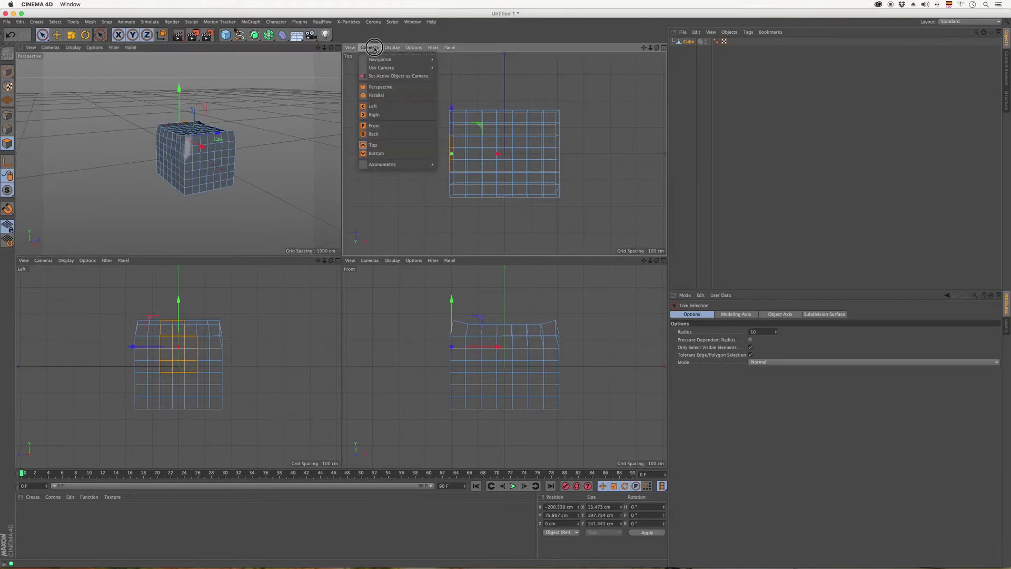
{"action": "left_click", "coordinate": [380, 87]}
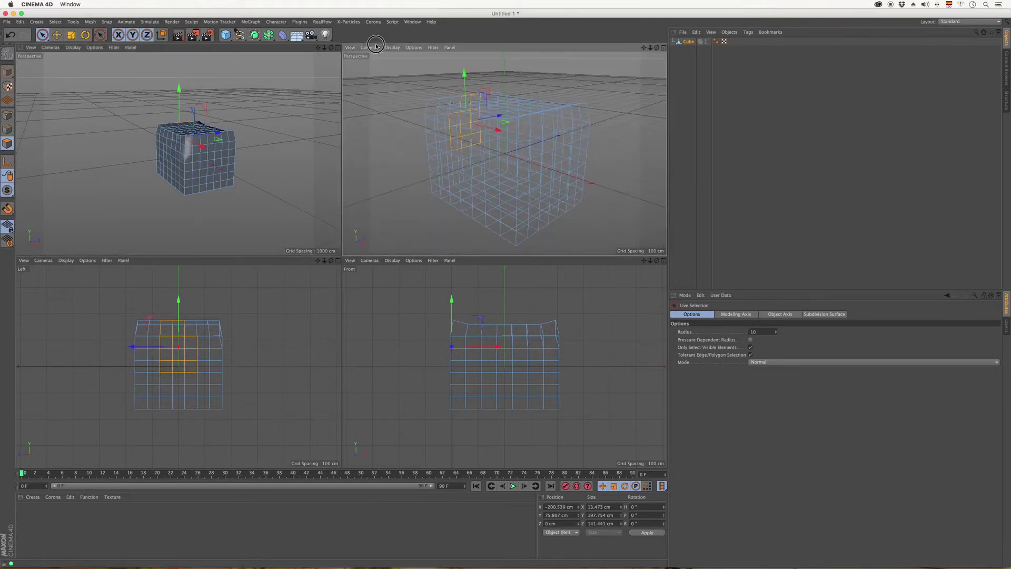
{"action": "left_click", "coordinate": [369, 47]}
{"action": "left_click", "coordinate": [383, 95]}
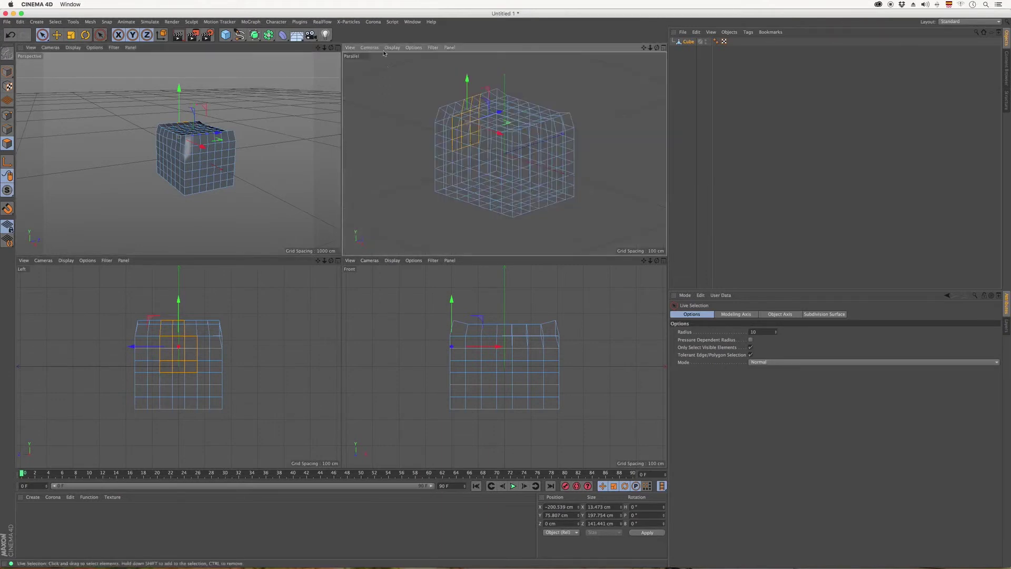
{"action": "left_click", "coordinate": [370, 48]}
{"action": "left_click", "coordinate": [374, 114]}
{"action": "left_click", "coordinate": [370, 47]}
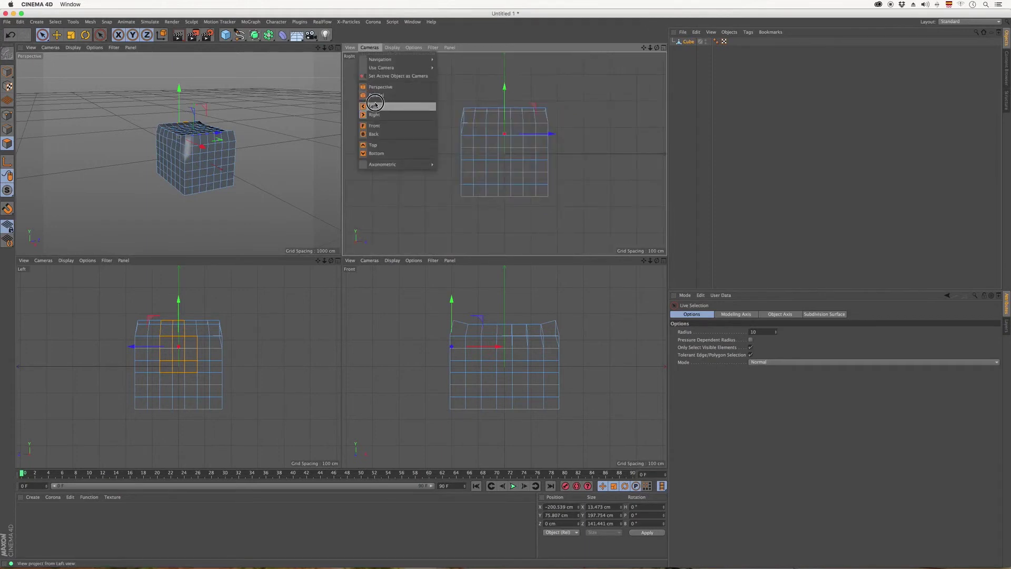
{"action": "left_click", "coordinate": [375, 106]}
Step: Preview the Front and Back projections in the same viewport and restore it to Top
{"action": "left_click", "coordinate": [370, 48]}
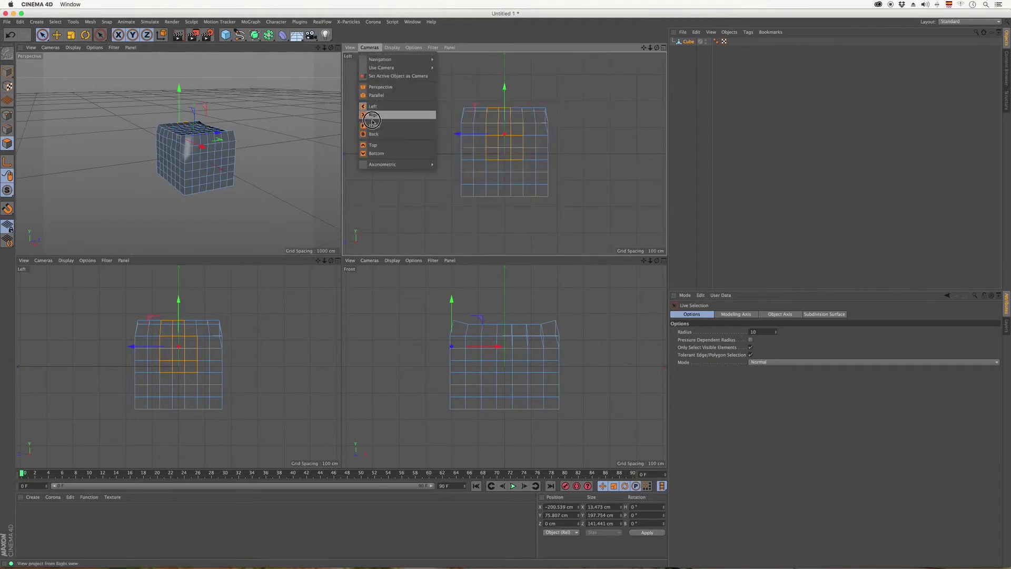
{"action": "left_click", "coordinate": [374, 125]}
{"action": "left_click", "coordinate": [370, 47]}
{"action": "left_click", "coordinate": [378, 135]}
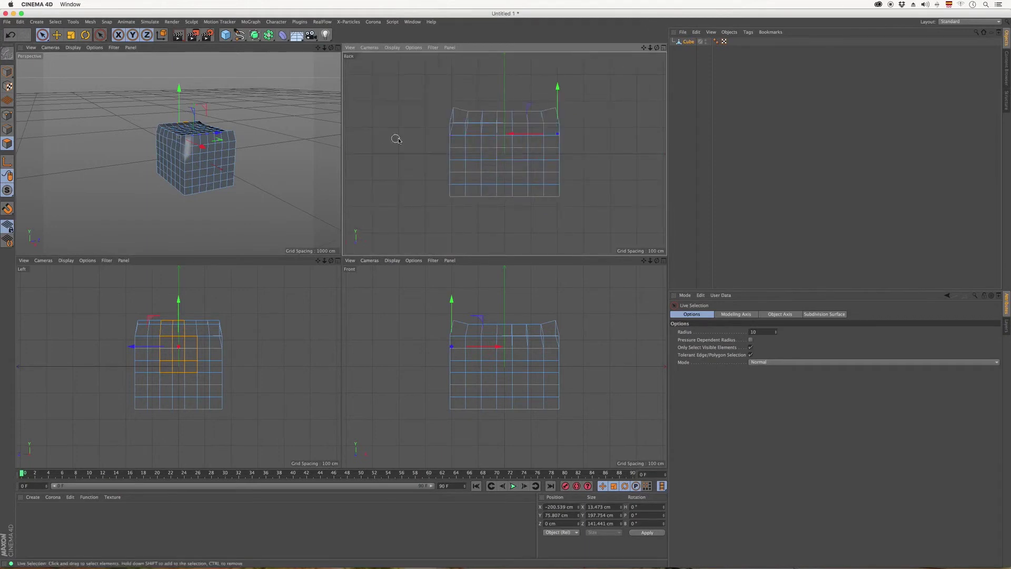
{"action": "left_click", "coordinate": [369, 48]}
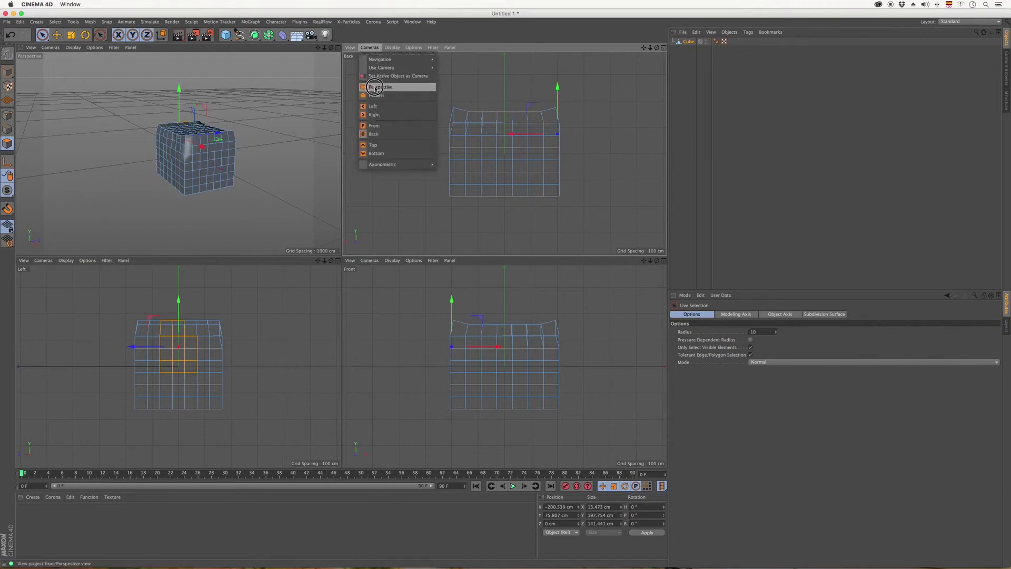
{"action": "left_click", "coordinate": [387, 145]}
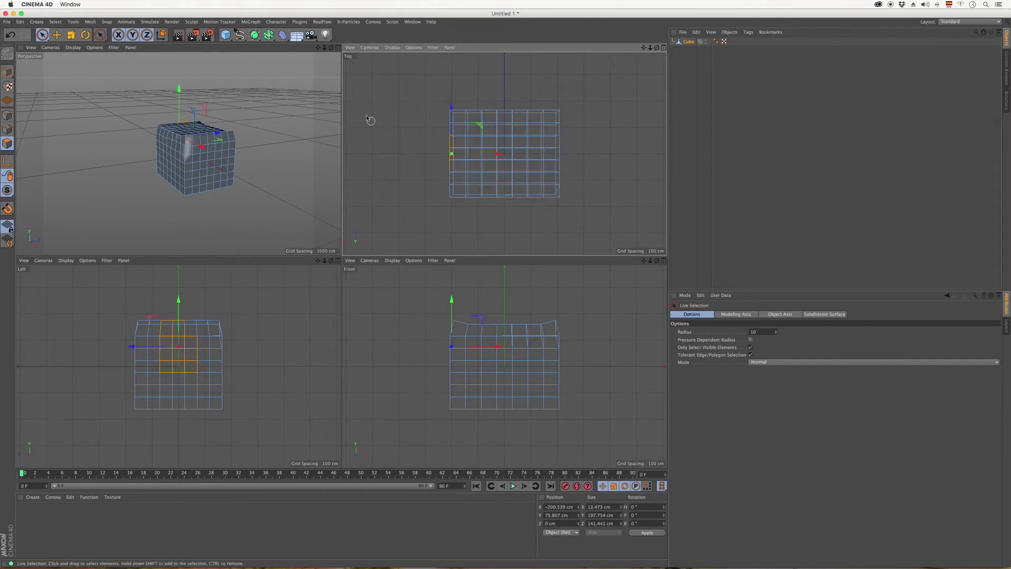
Step: Maximise the Perspective view and clear the polygon selection on the cube
{"action": "left_click", "coordinate": [337, 47]}
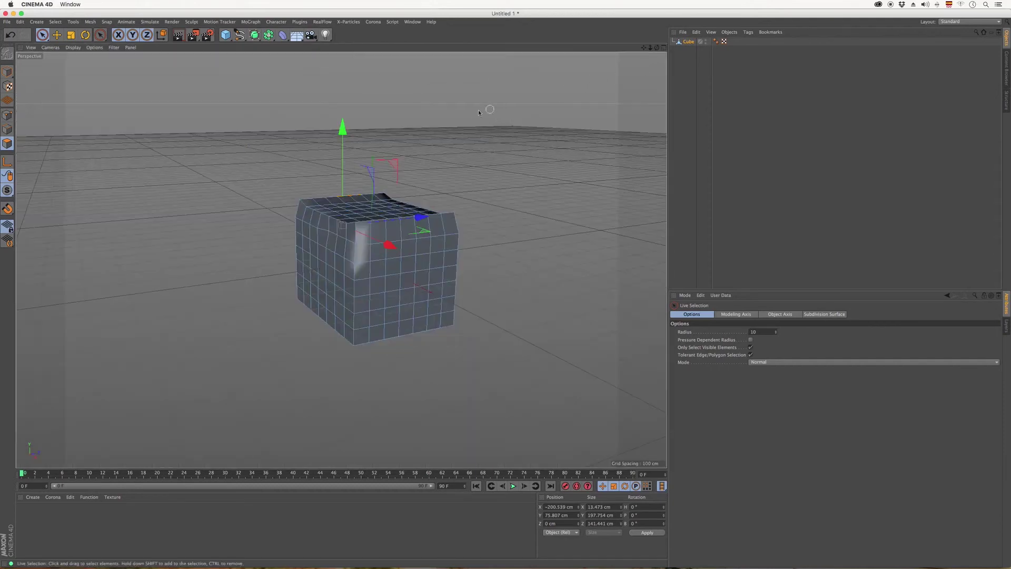
{"action": "left_click", "coordinate": [478, 110]}
{"action": "left_click_drag", "start_coordinate": [656, 48], "coordinate": [553, 96]}
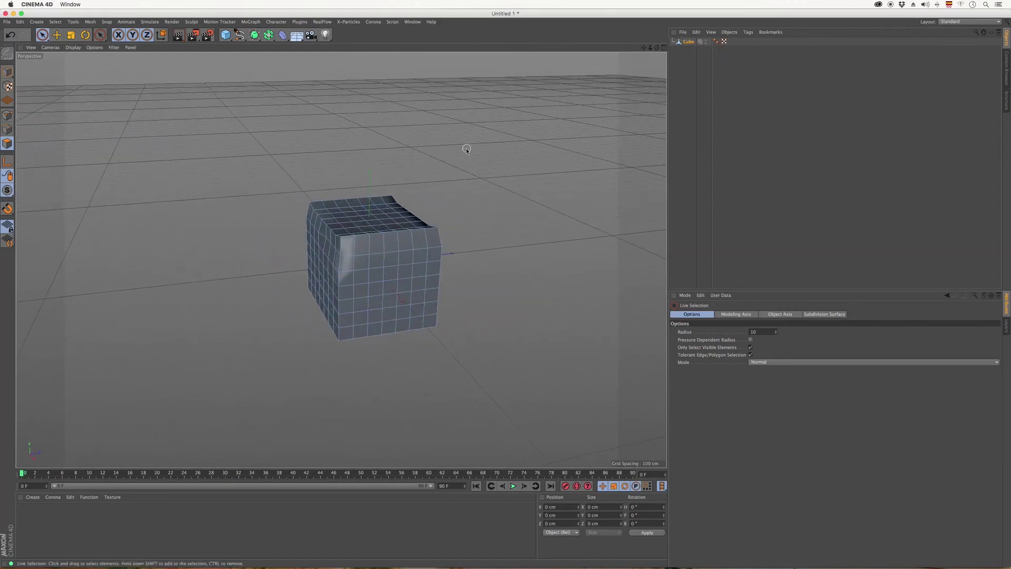